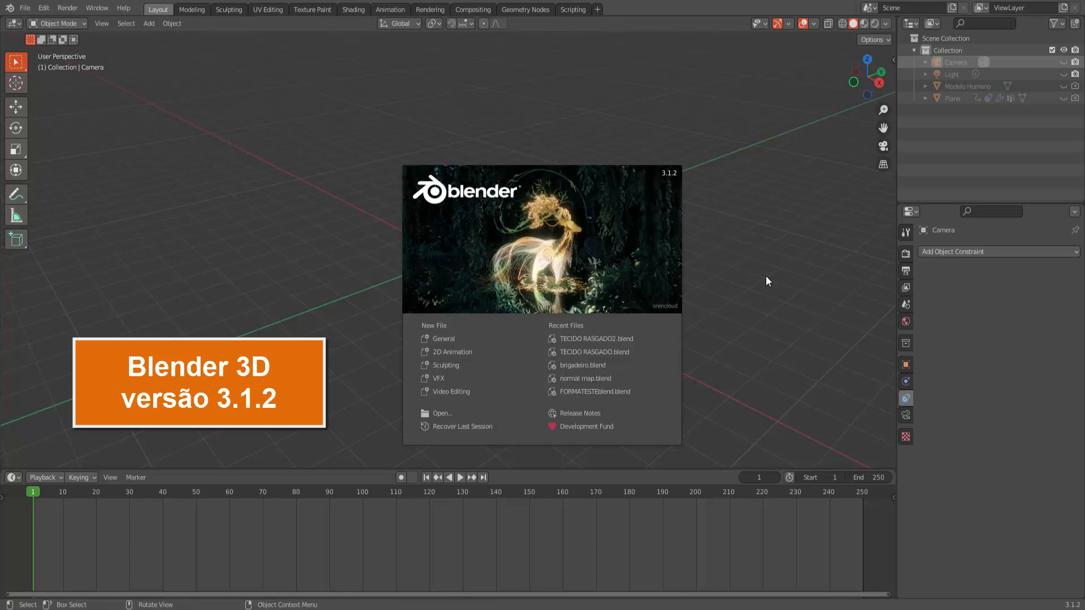
Dismiss the splash screen and add a plane mesh at the scene origin
click(765, 276)
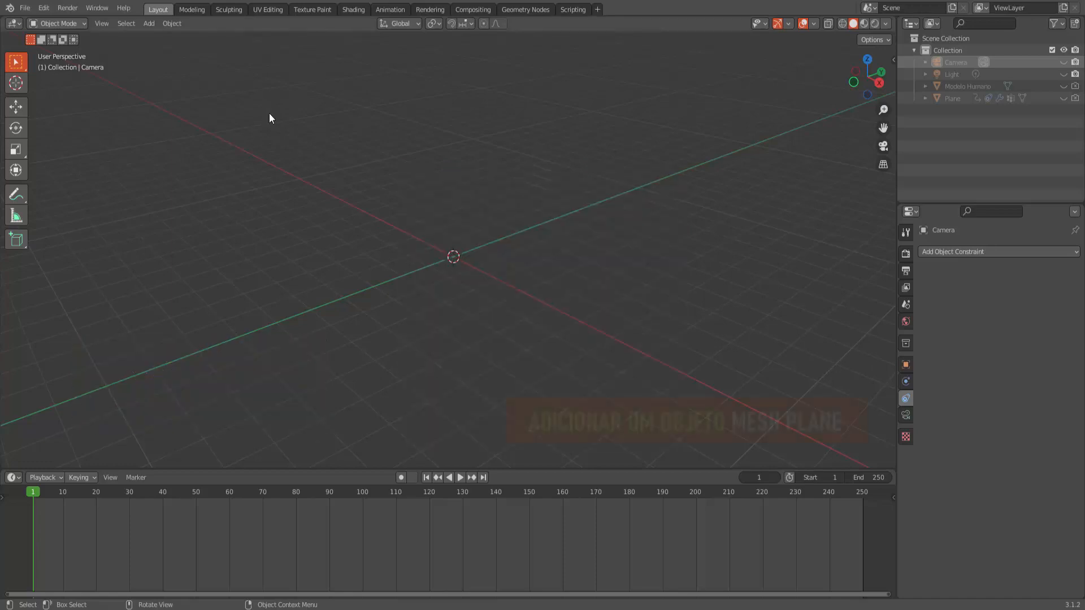
click(149, 23)
mouse_move(158, 37)
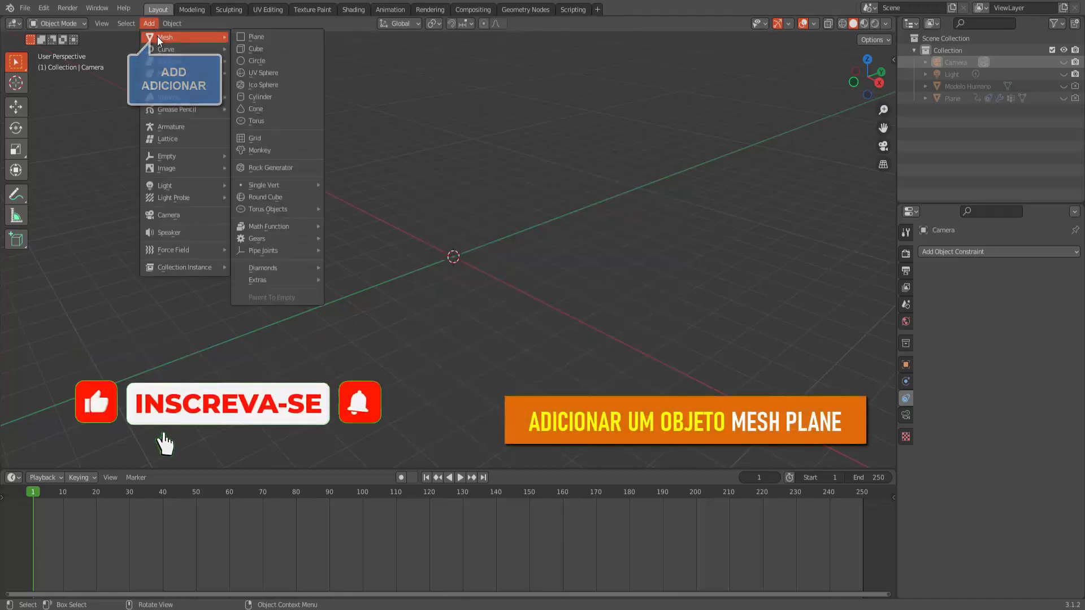
click(252, 37)
scroll(703, 268, up, 7)
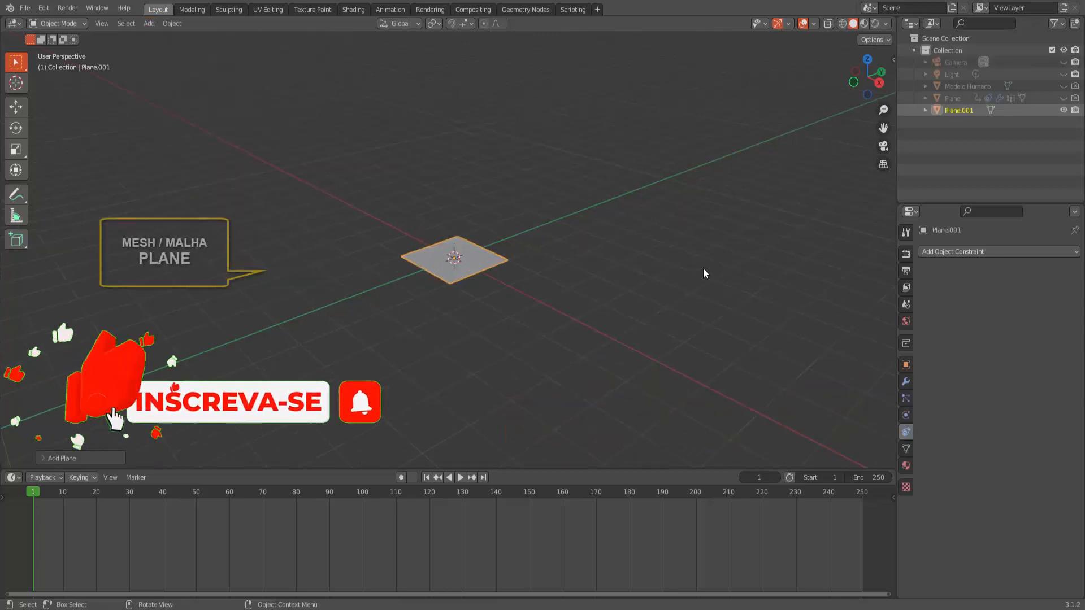
scroll(703, 274, up, 1)
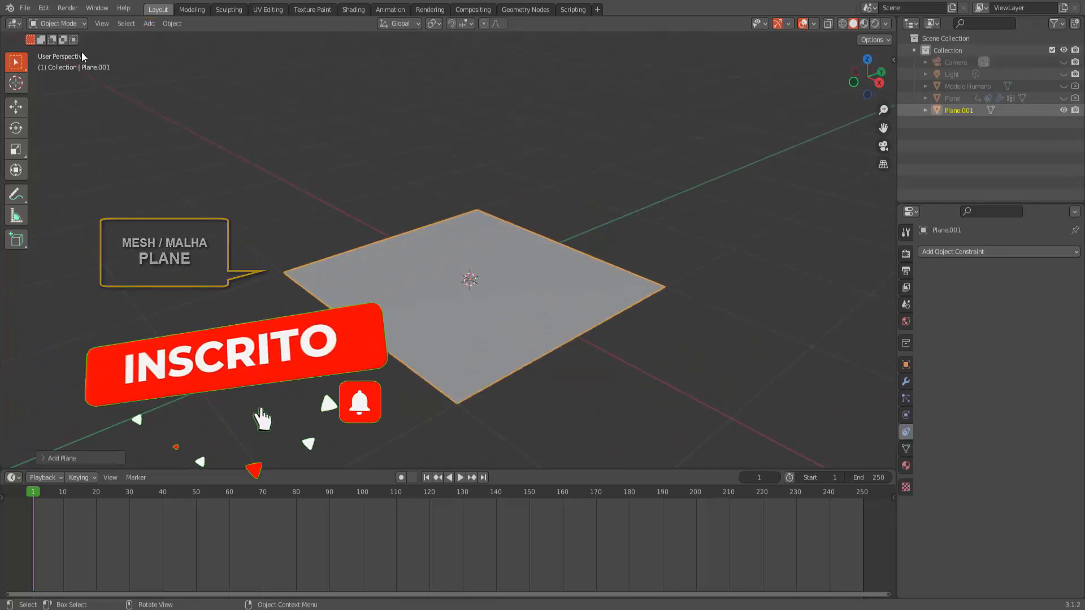
Subdivide the plane in Edit Mode with 60 cuts
click(71, 24)
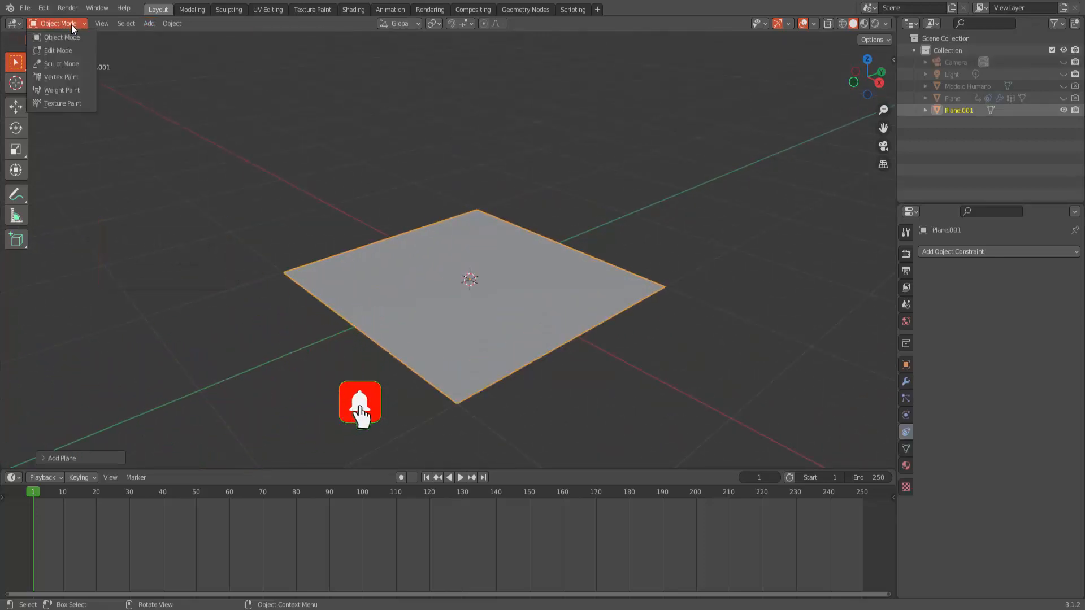
click(62, 52)
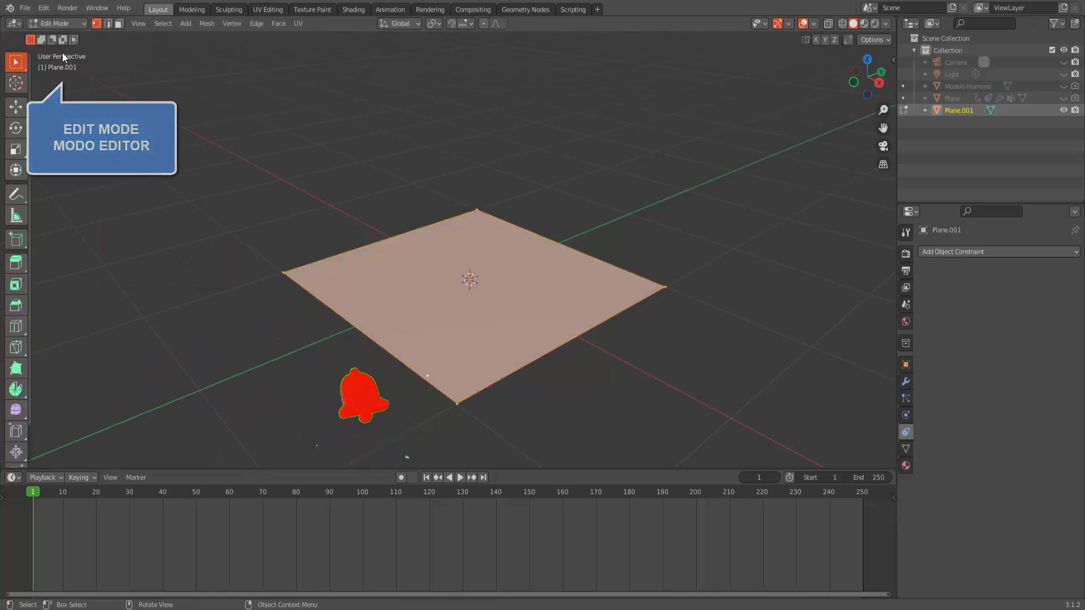
right_click(731, 132)
click(731, 134)
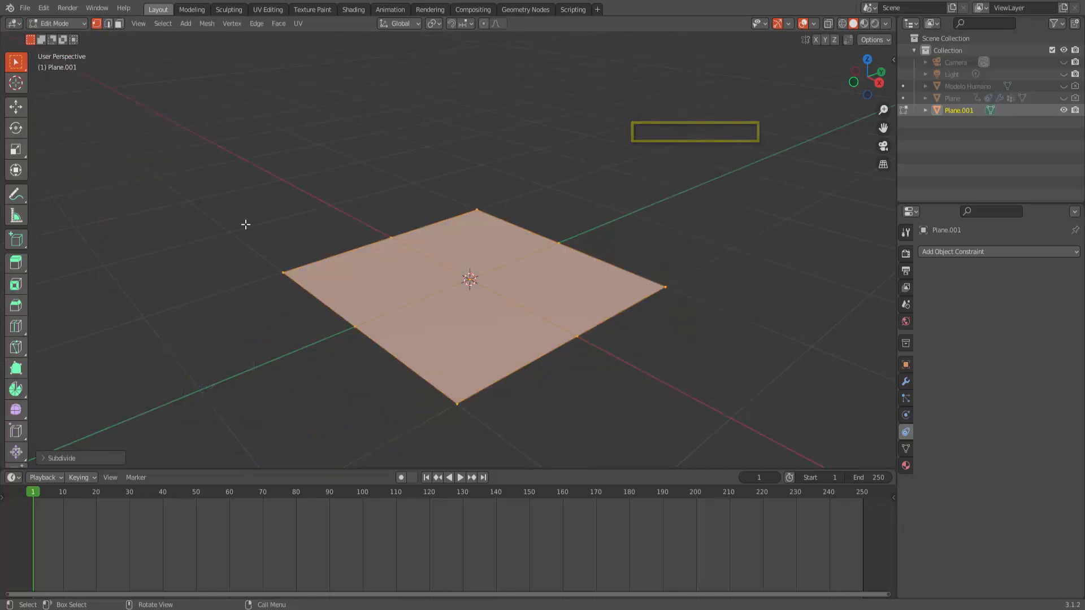
click(45, 457)
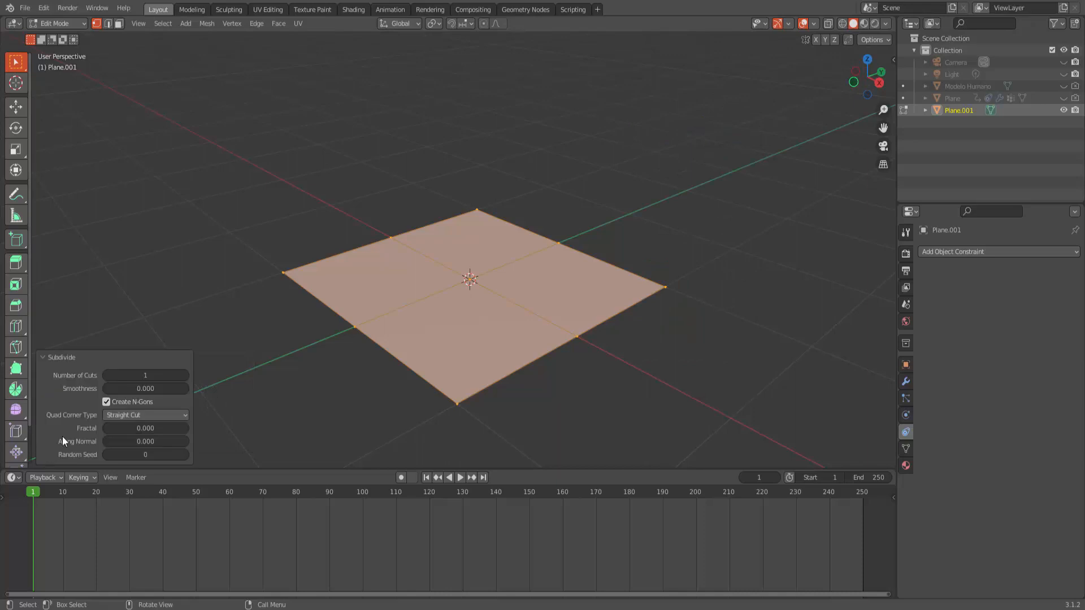
click(135, 375)
text(60)
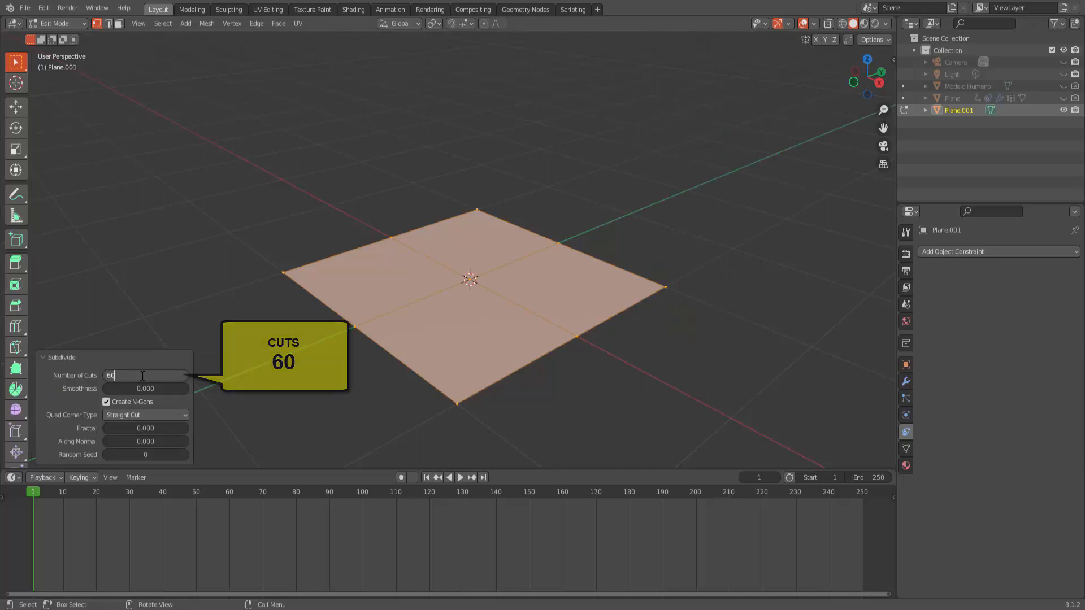
key(Return)
click(46, 356)
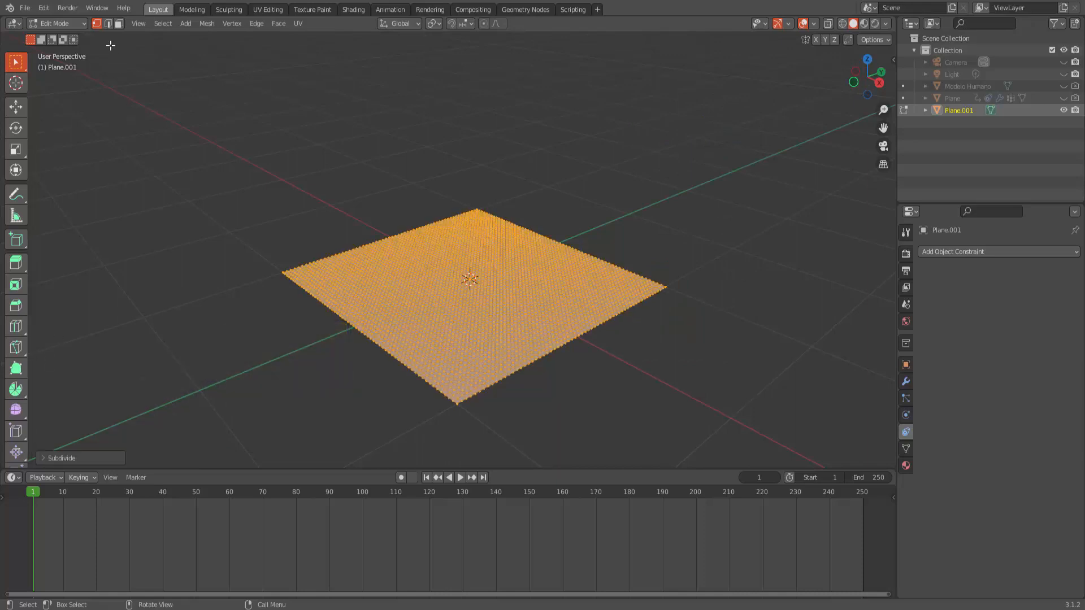
Switch the plane to Sculpt Mode and activate the Mask brush
click(68, 23)
click(75, 62)
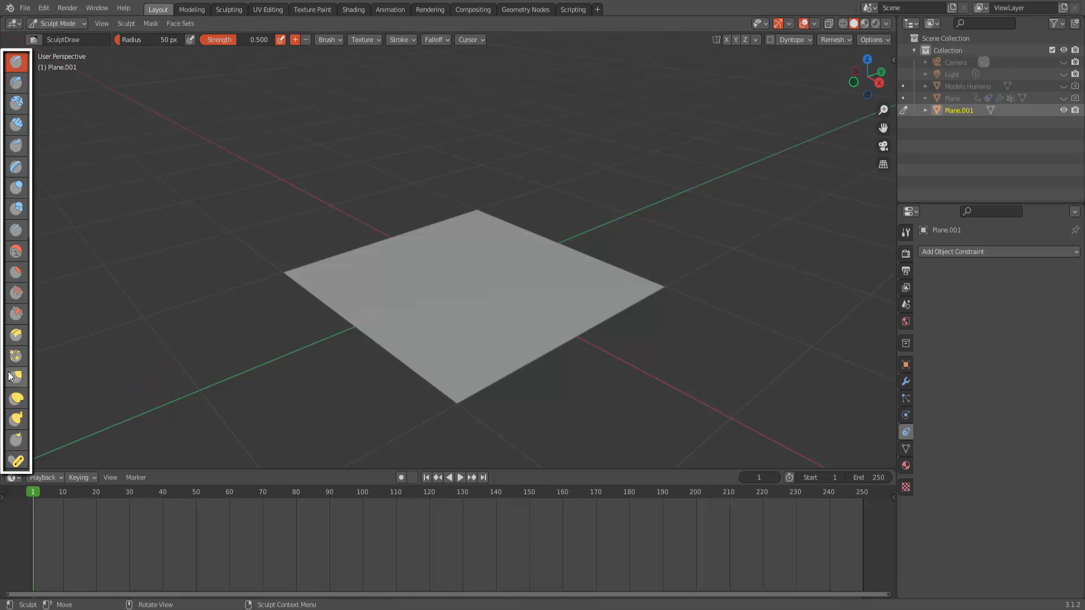
scroll(8, 377, down, 8)
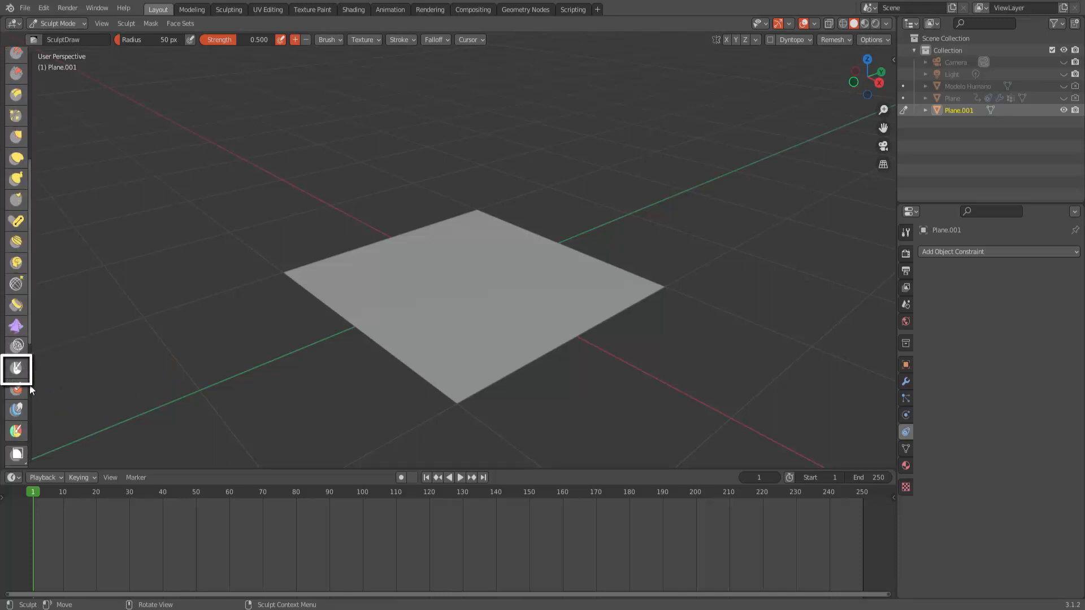
click(17, 369)
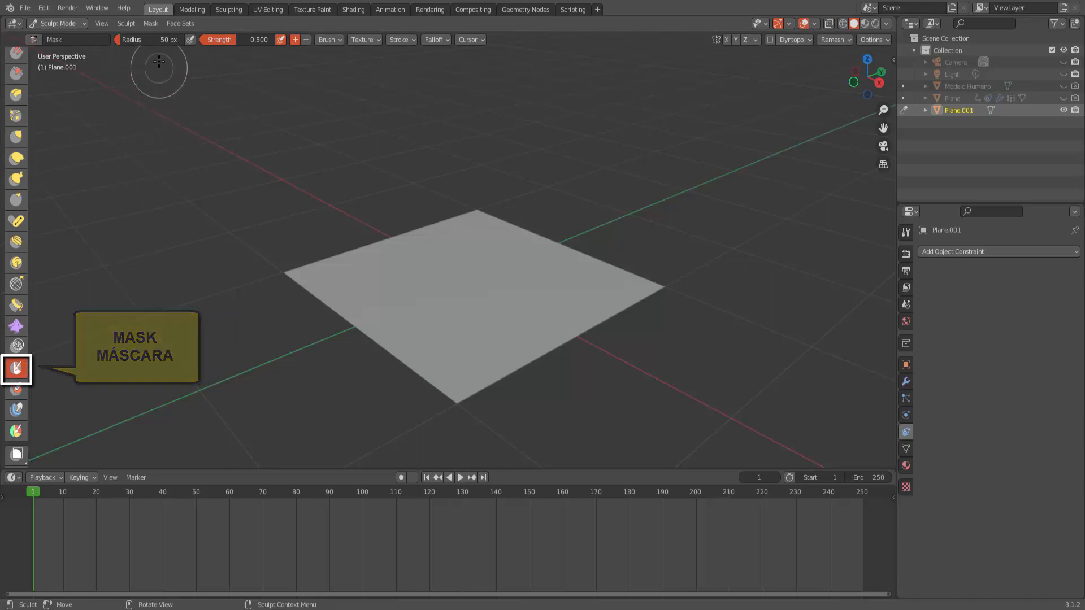
Paint a wavy, nearly closed mask loop around the plane's centre with brush radius 20 px and strength 3
click(160, 40)
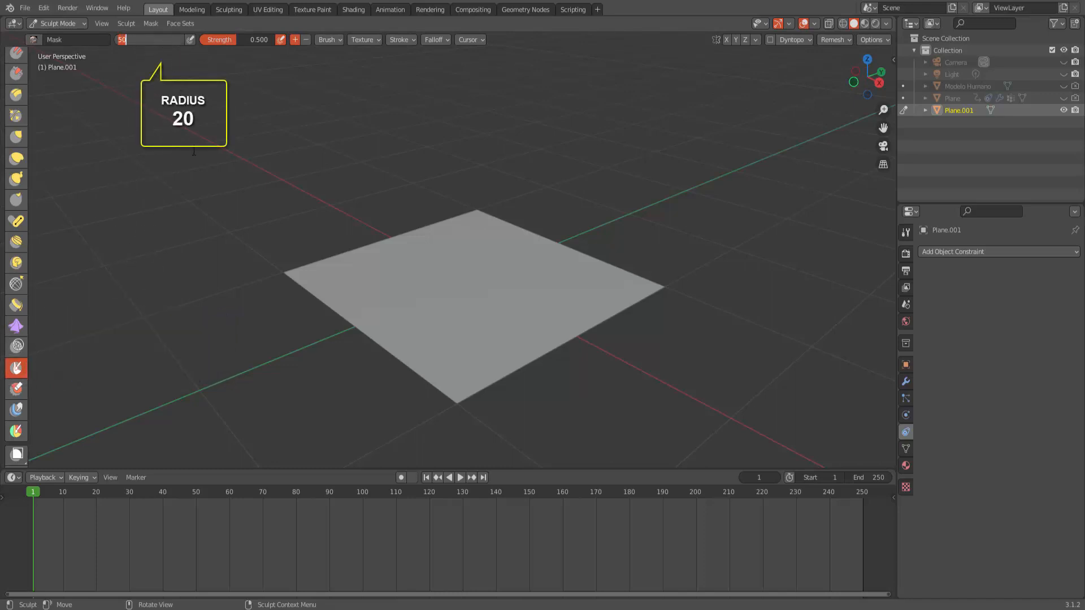
text(2)
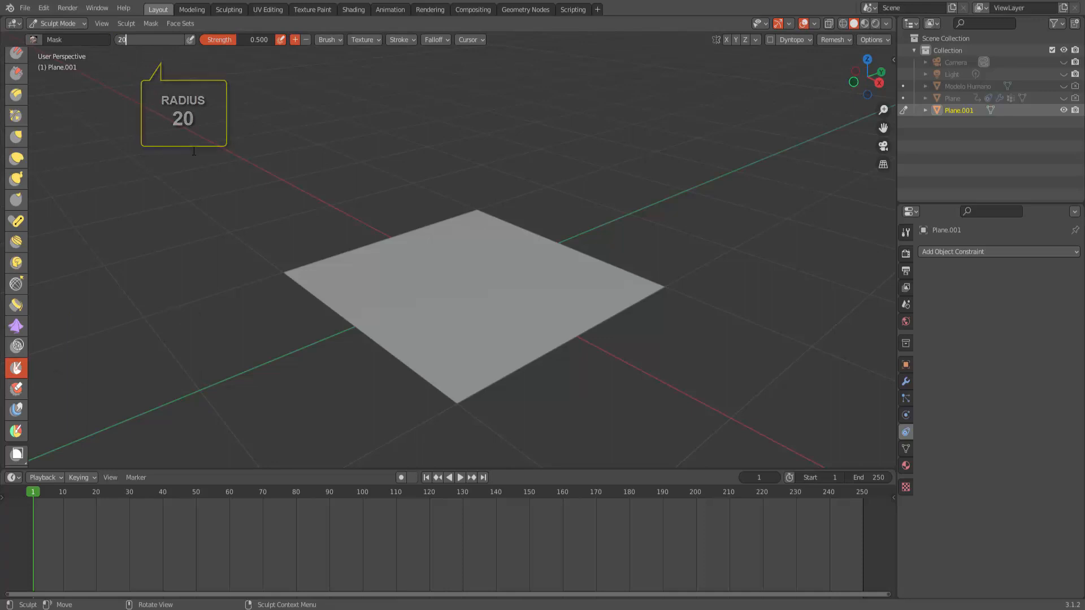
text(0)
key(Return)
click(233, 40)
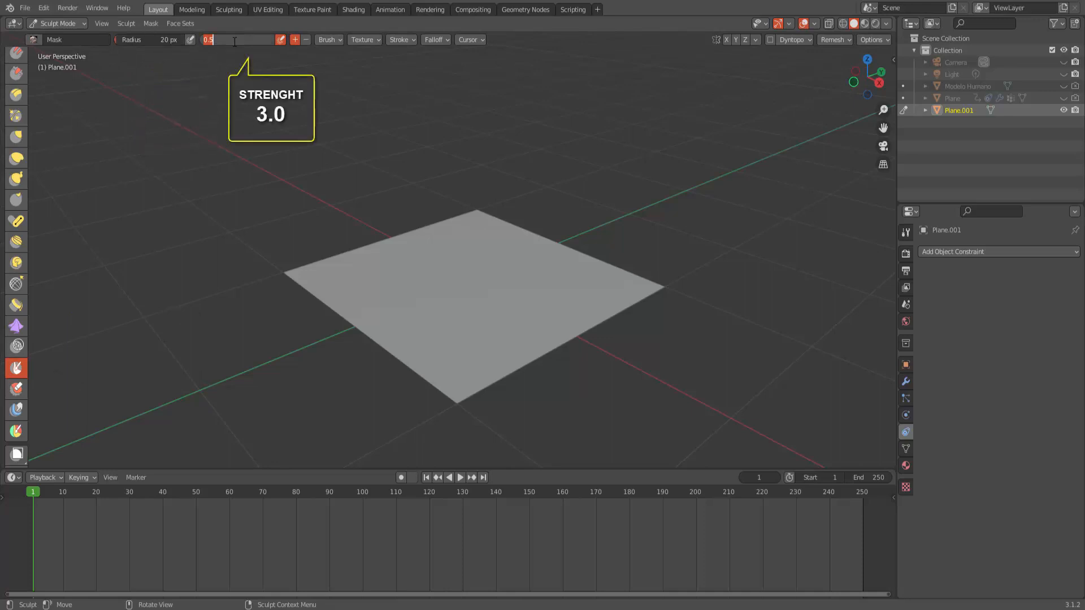
text(3)
key(Return)
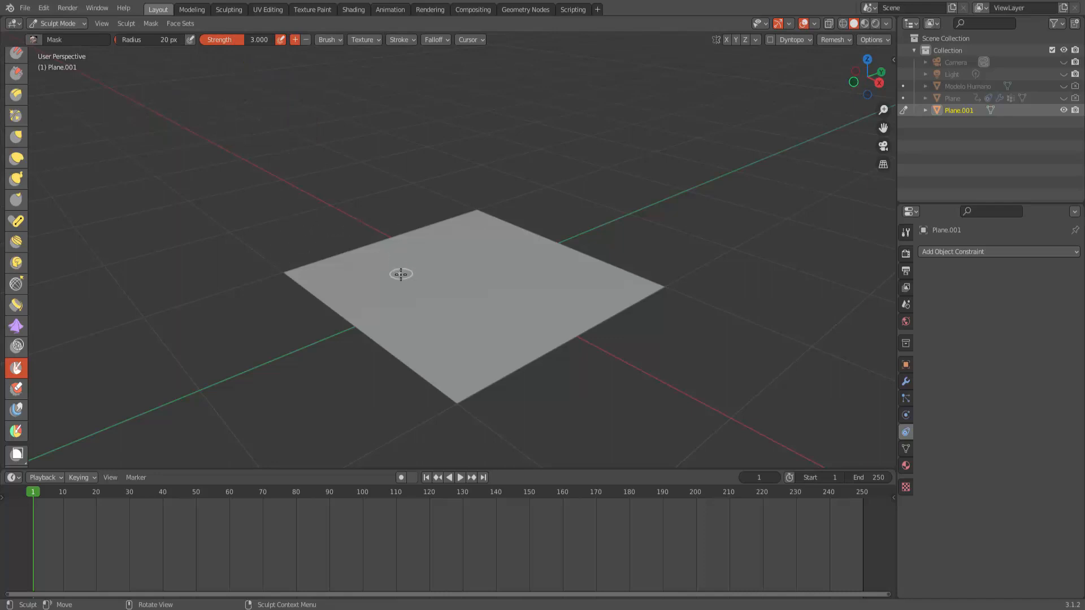
mouse_move(610, 282)
mouse_down()
mouse_move(571, 286)
mouse_move(562, 308)
mouse_move(469, 353)
mouse_move(349, 299)
mouse_move(412, 244)
mouse_move(458, 255)
mouse_move(500, 236)
mouse_move(574, 255)
mouse_up()
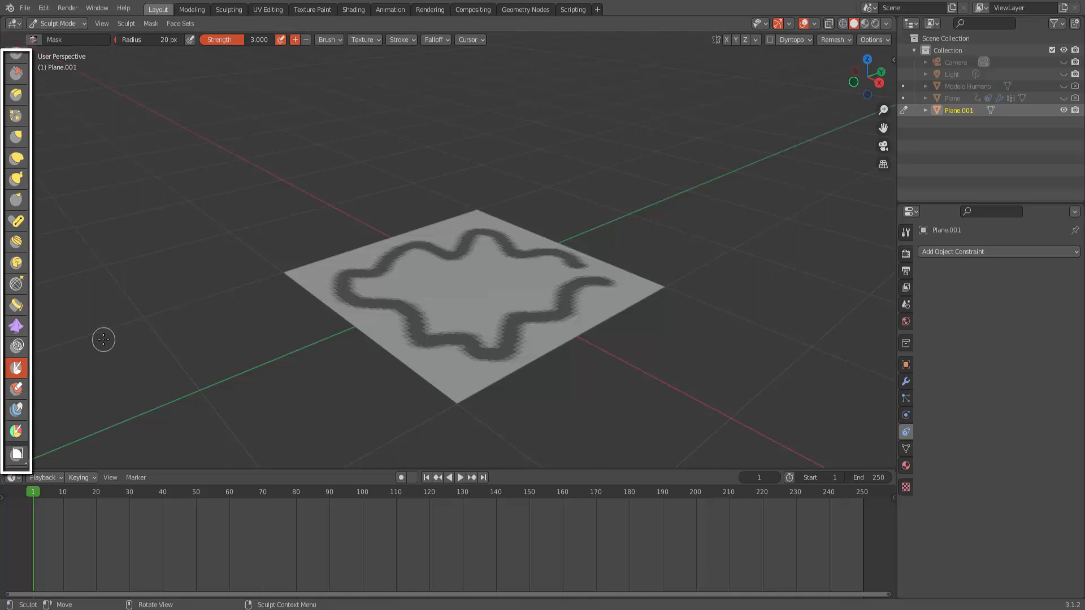
Activate the Cloth Filter tool and display its active tool settings in the Properties editor
scroll(14, 401, down, 6)
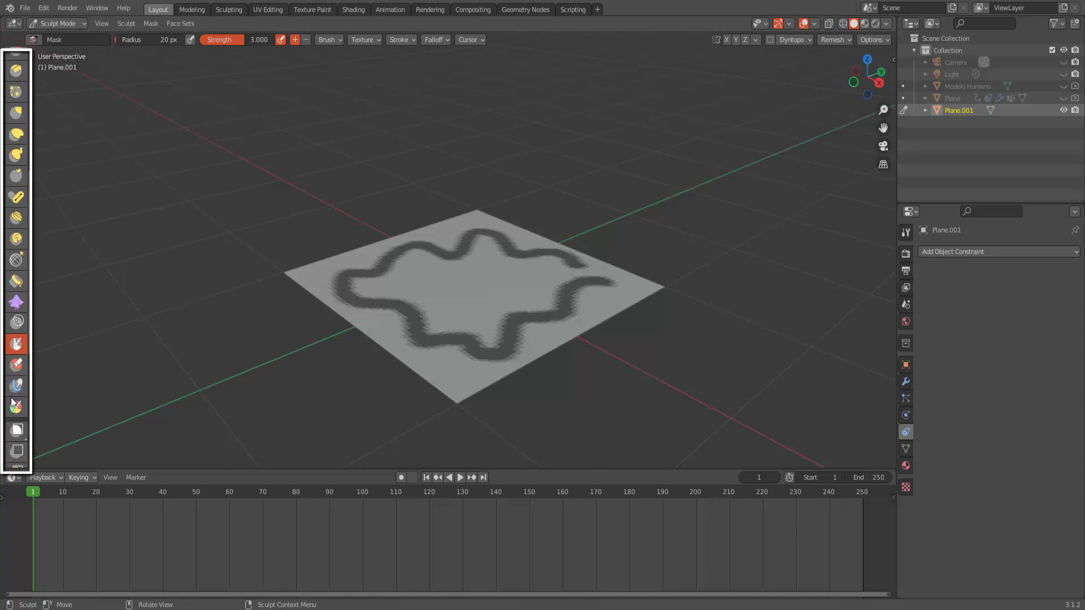
scroll(13, 401, down, 3)
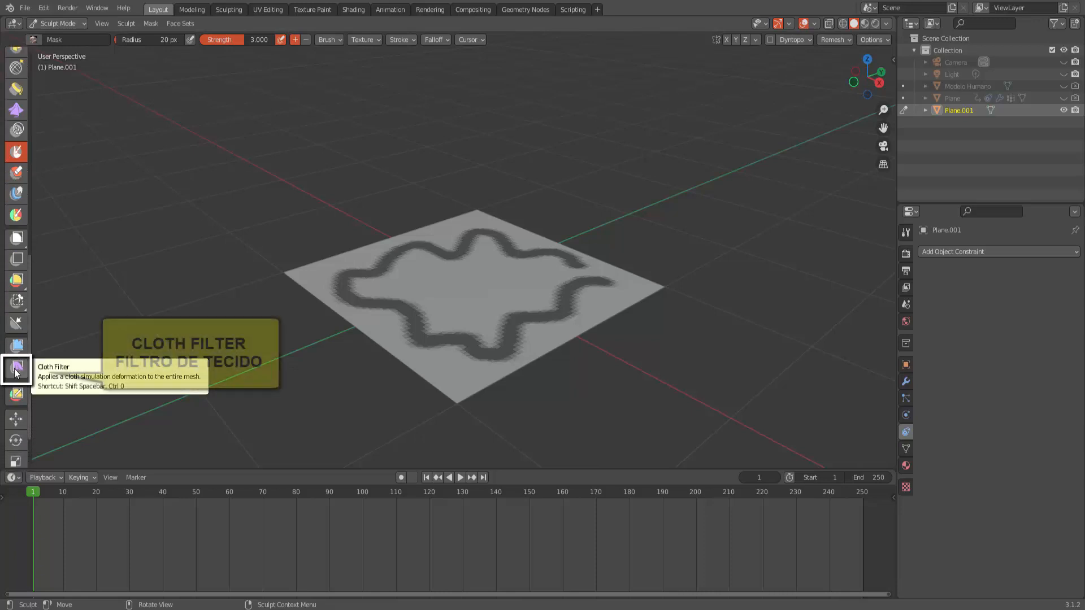
click(16, 370)
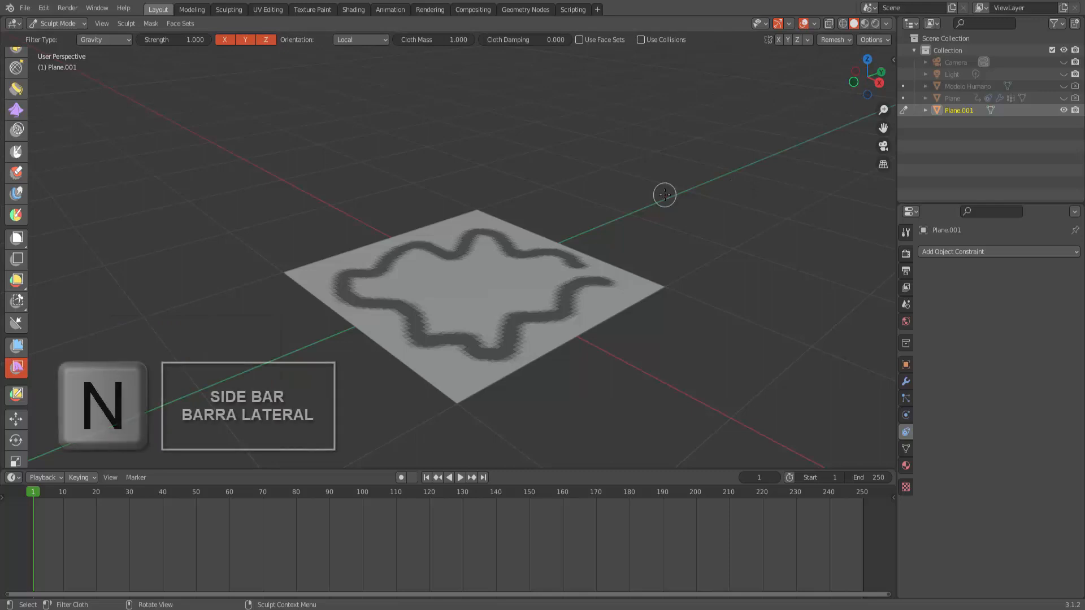
key(n)
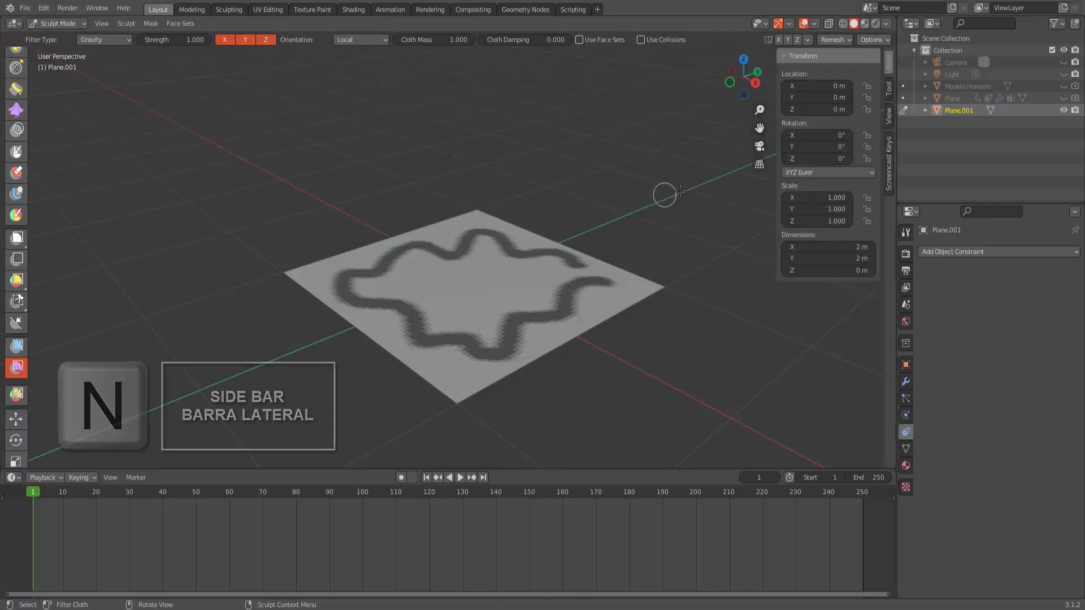
click(888, 87)
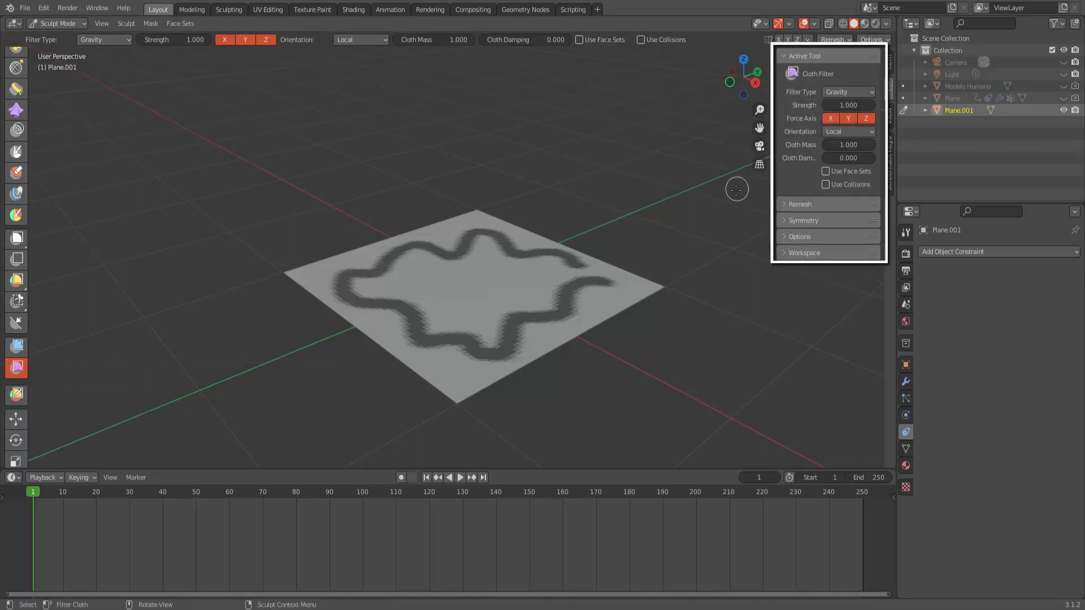
key(n)
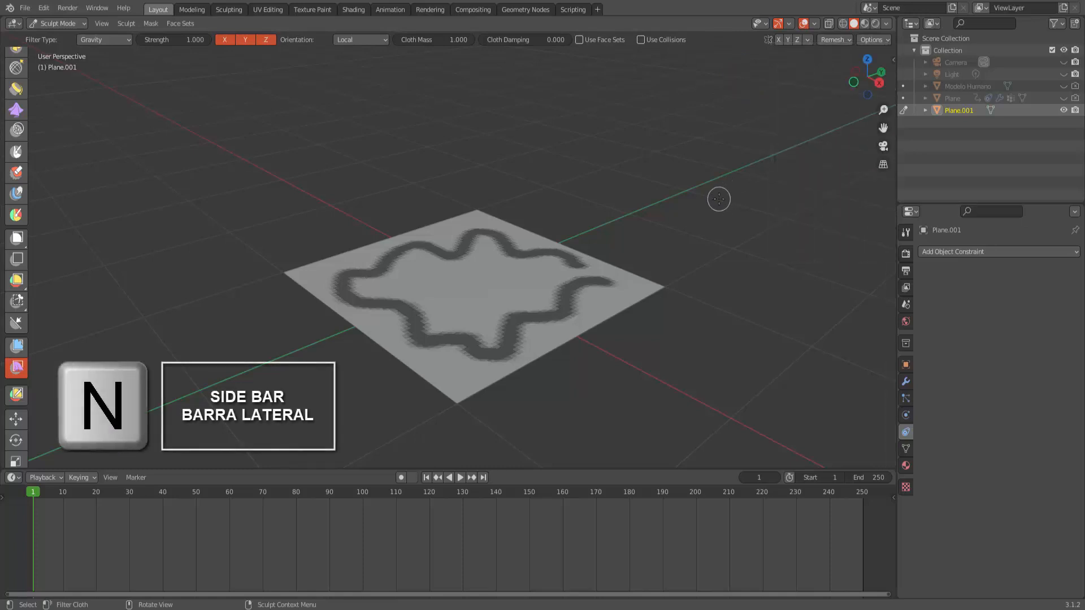
click(905, 232)
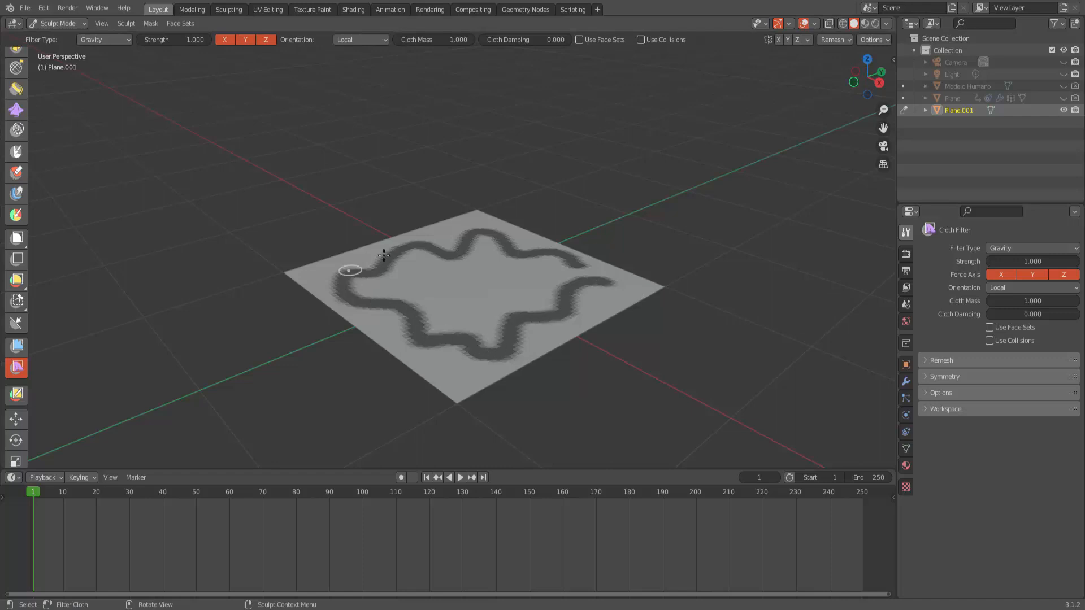
Deform the unmasked areas of the plane using the Cloth Filter with type Inflate and Use Face Sets enabled
click(989, 328)
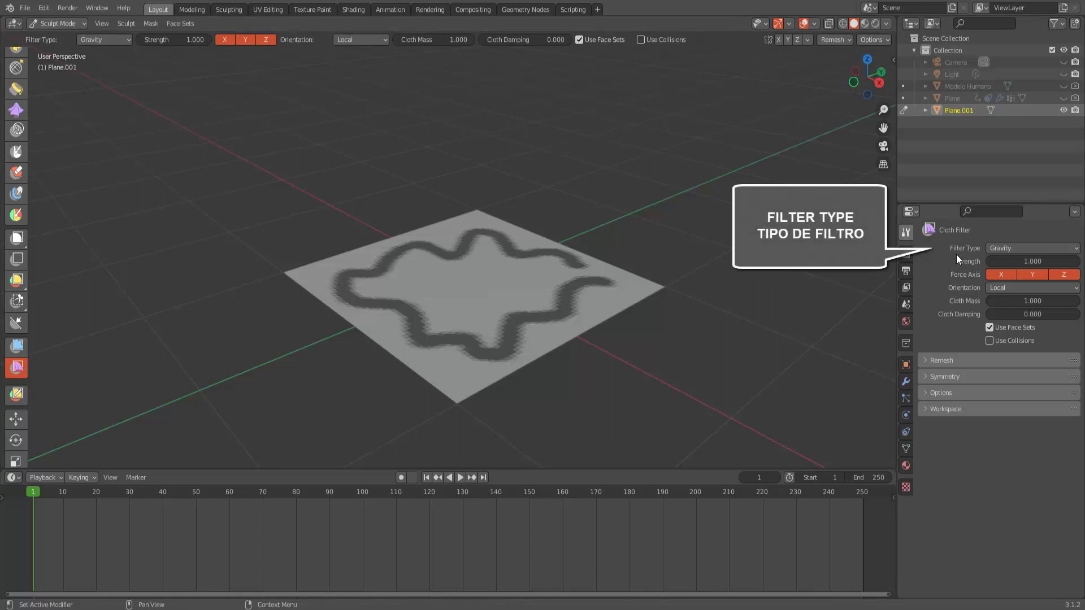
click(1003, 248)
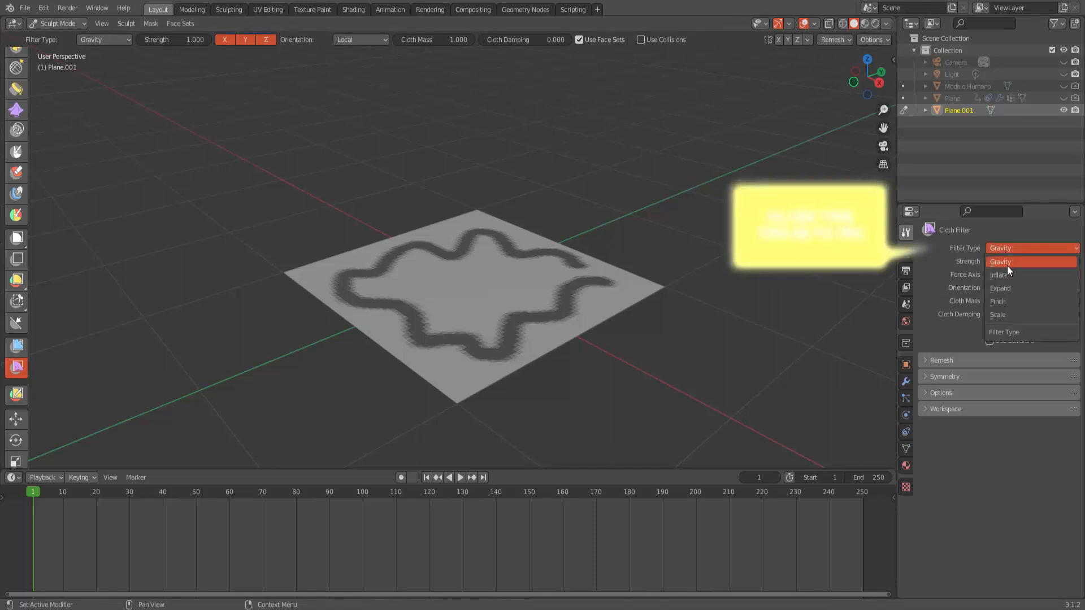
click(1009, 275)
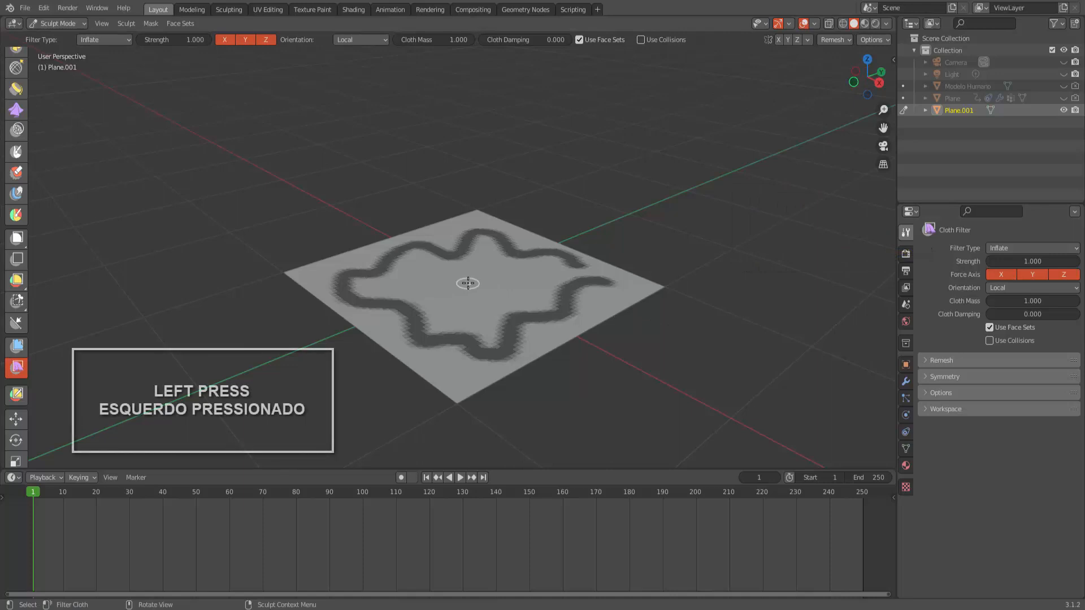
mouse_move(481, 283)
mouse_down()
mouse_move(525, 280)
mouse_move(438, 281)
mouse_move(518, 277)
mouse_move(447, 281)
mouse_move(485, 286)
mouse_up()
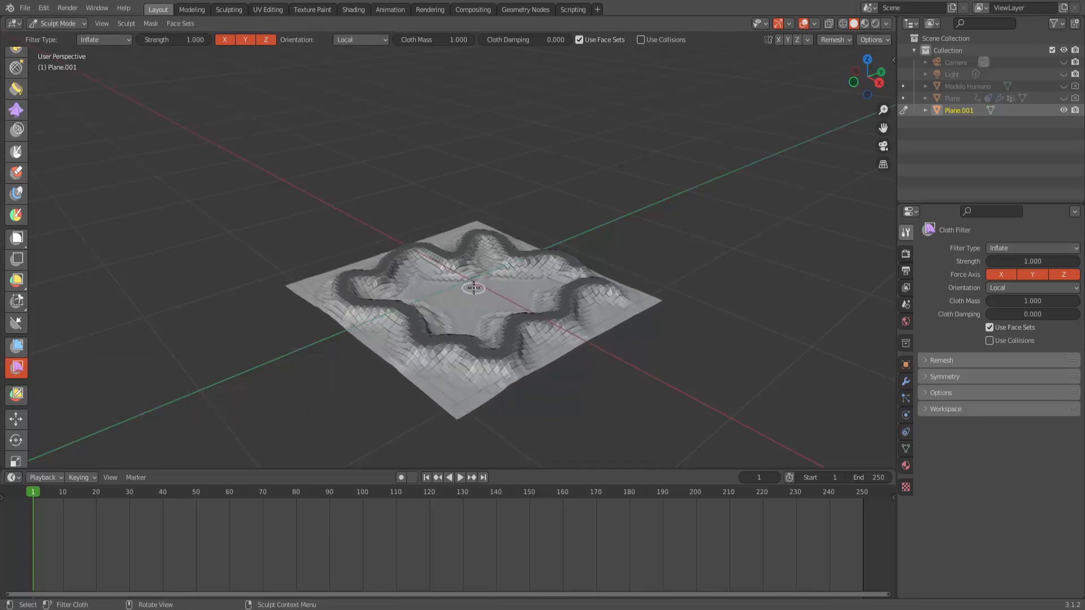
drag(479, 291, 555, 287)
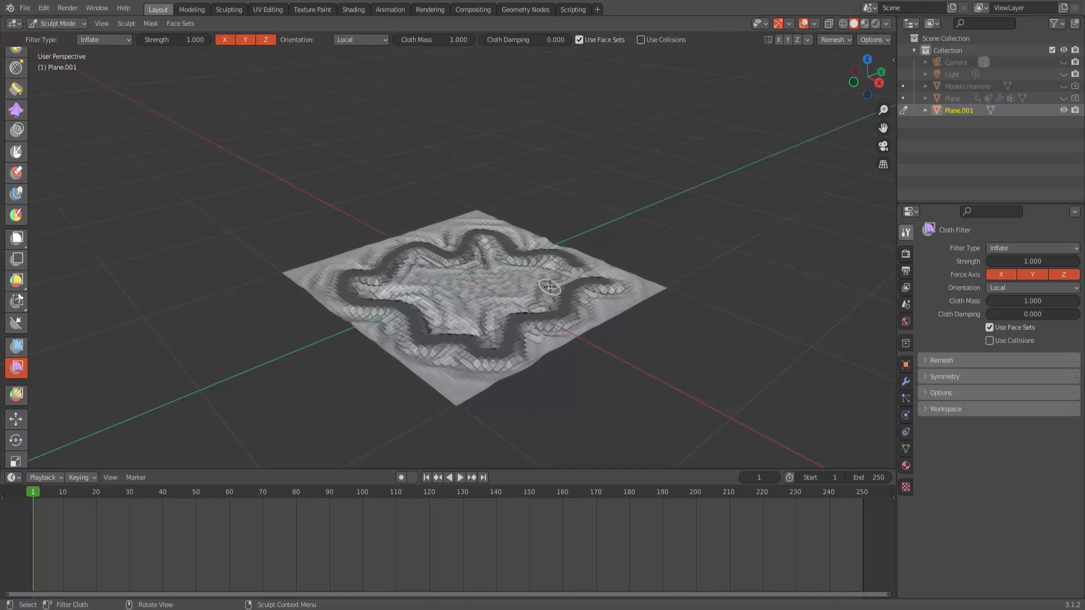
click(1002, 248)
Start a new General file, discarding the sculpted plane
click(25, 8)
mouse_move(85, 21)
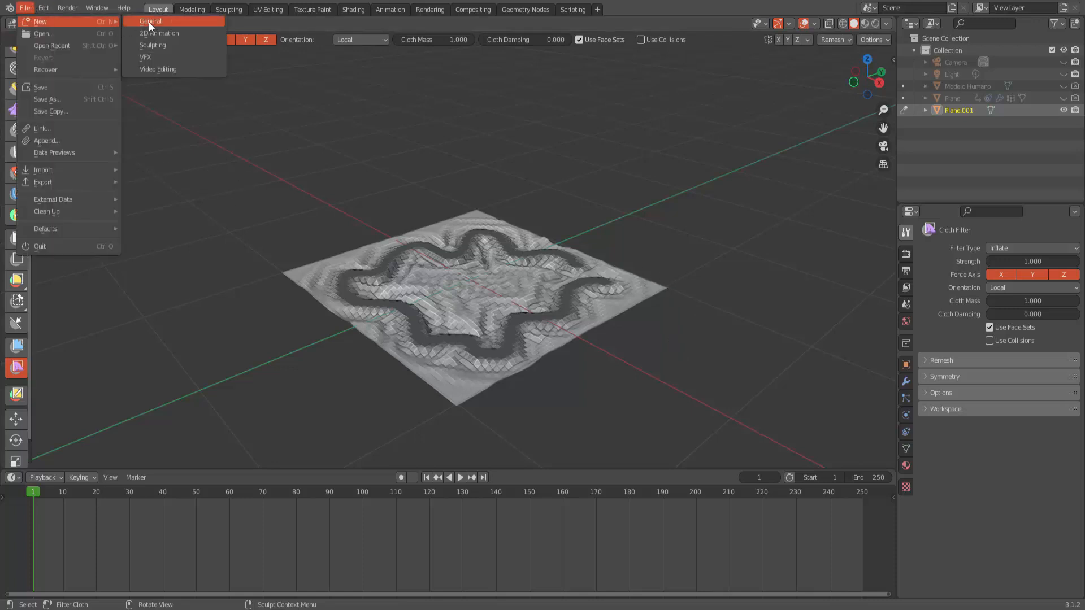
click(149, 22)
click(577, 326)
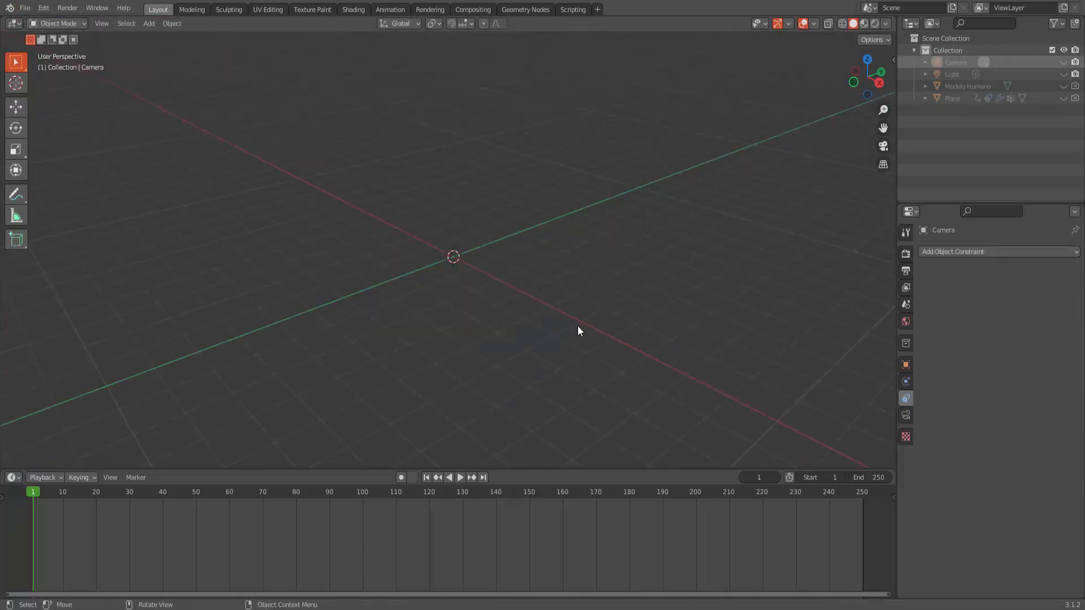
Add an Ico Sphere mesh at the scene origin
click(150, 24)
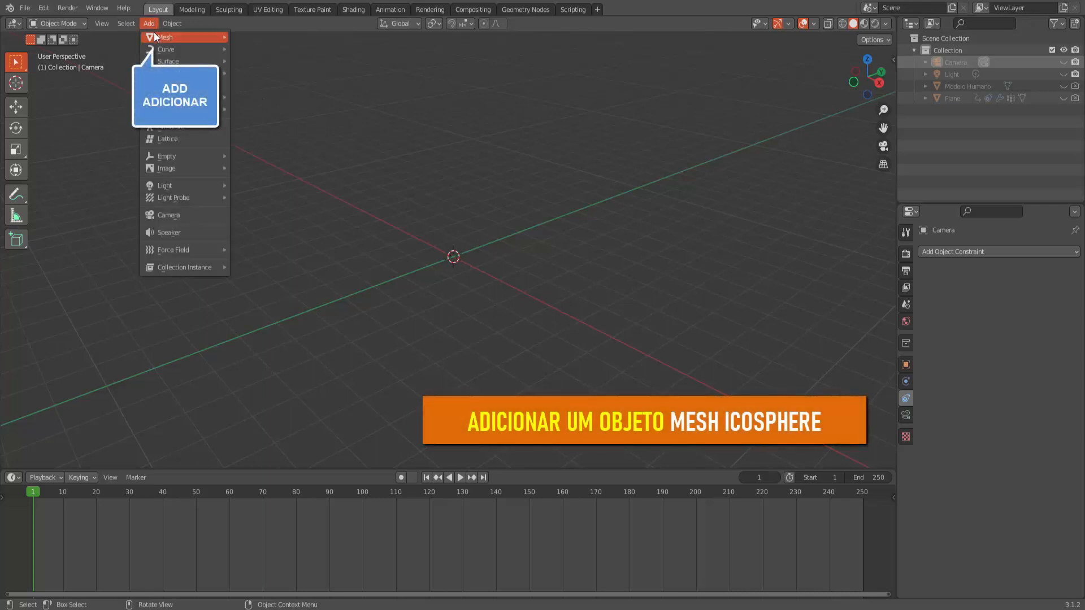
mouse_move(155, 35)
click(265, 84)
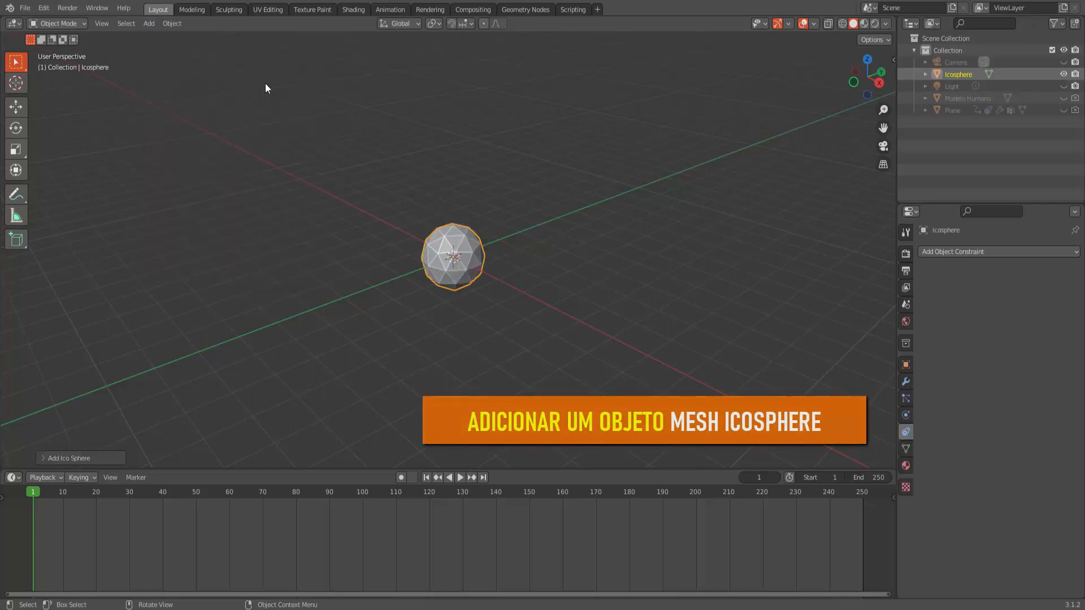
scroll(574, 263, up, 7)
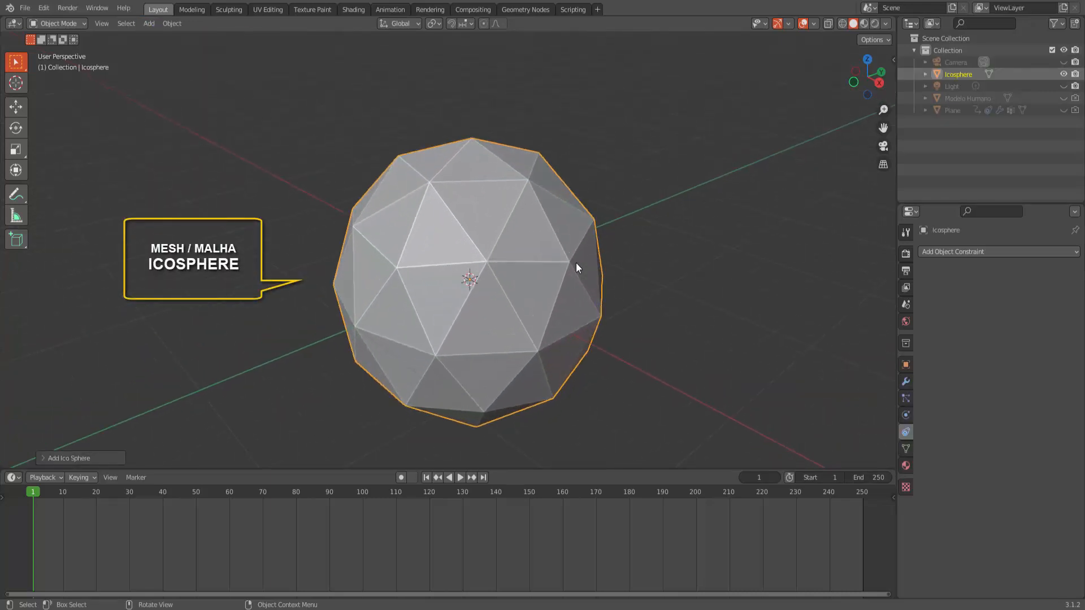
Add a Subdivision Surface modifier to the icosphere
scroll(575, 264, down, 1)
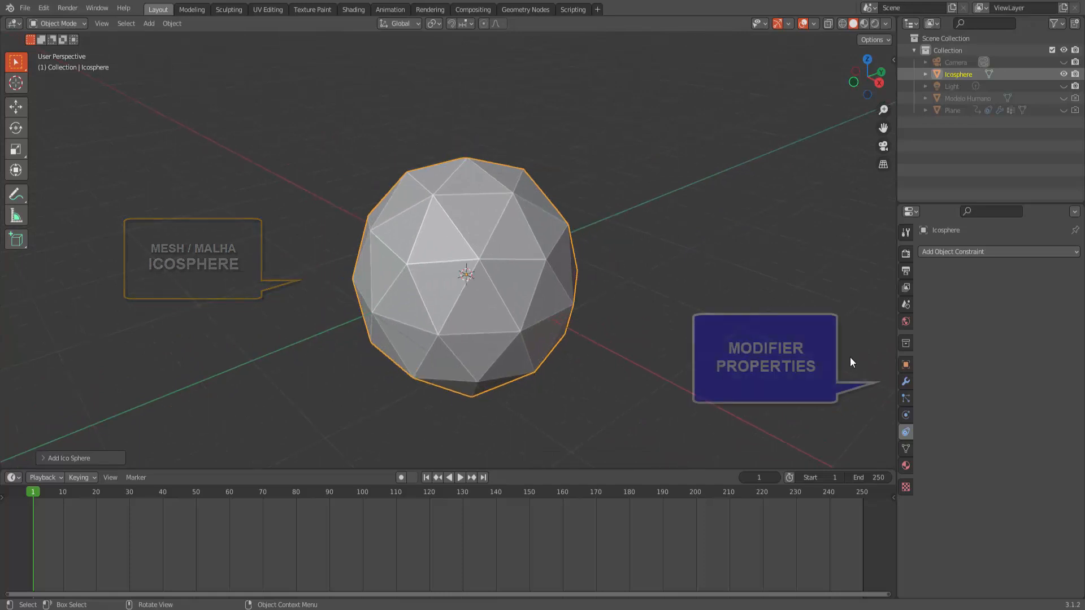
click(906, 381)
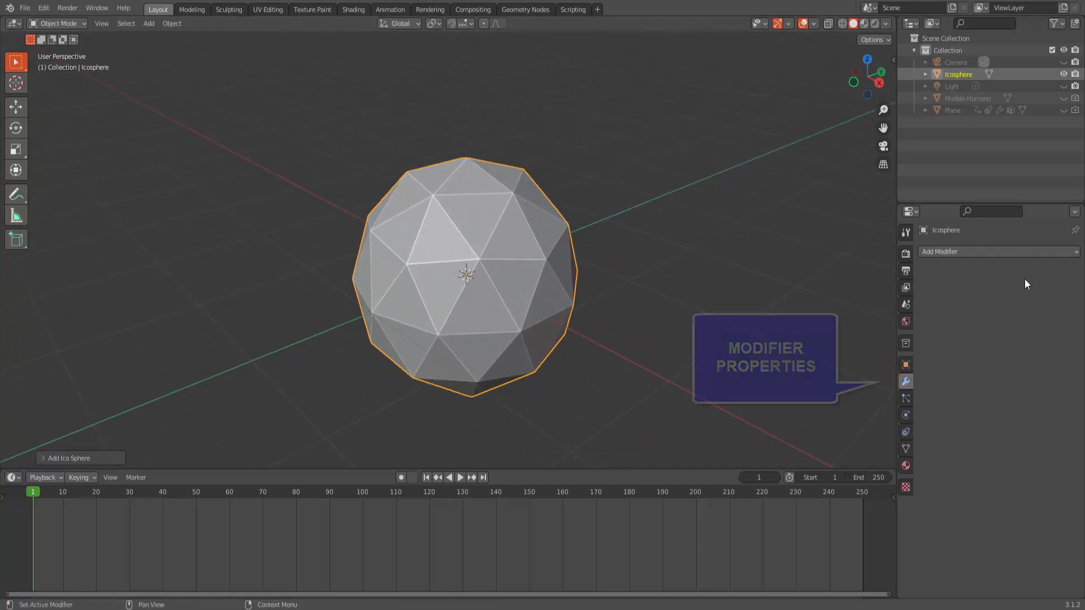
click(1008, 251)
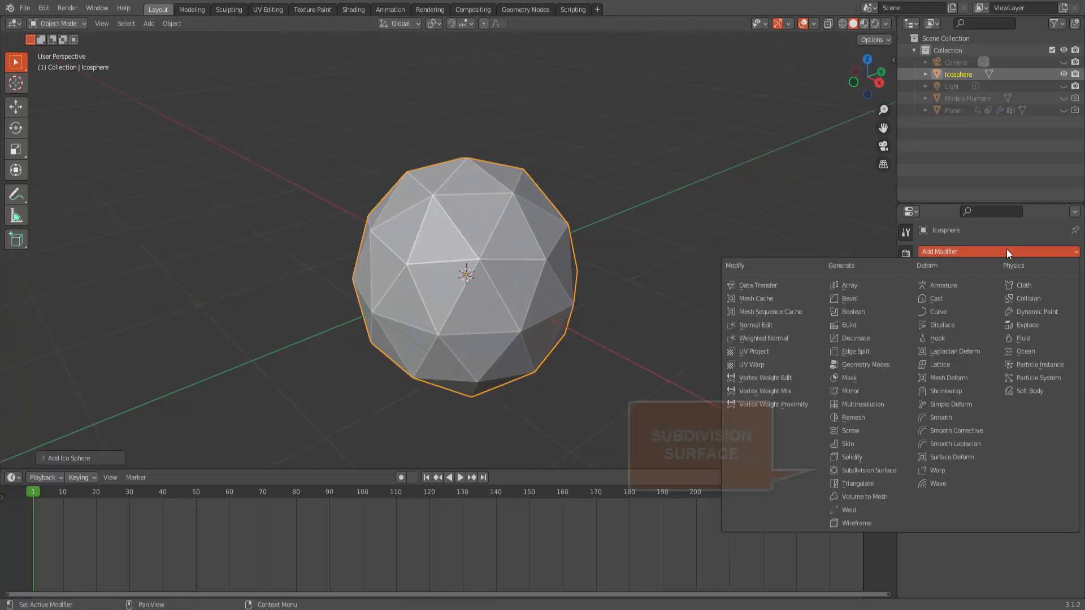
click(876, 469)
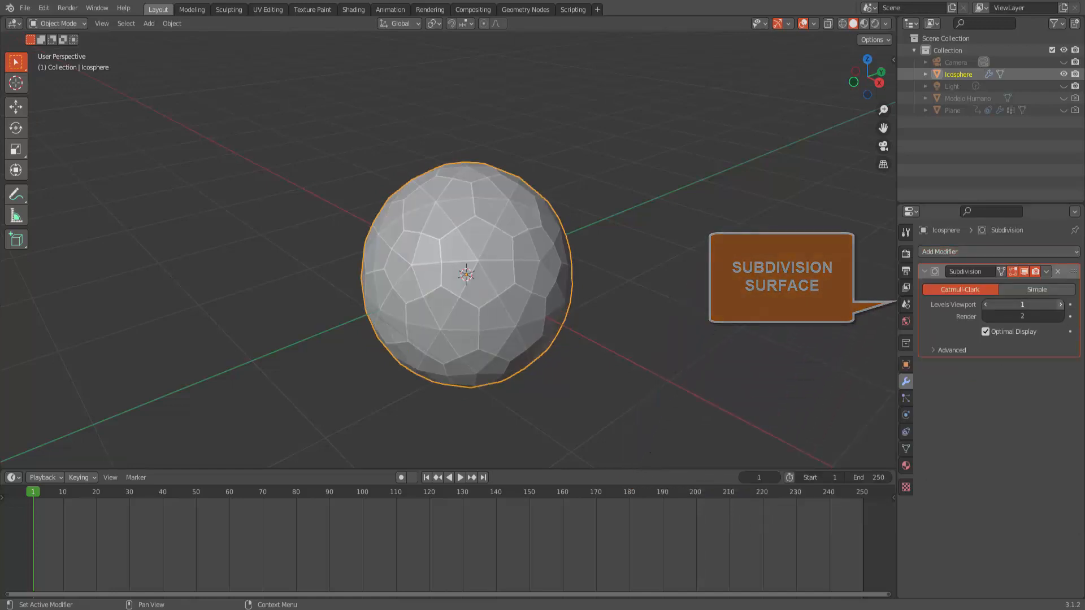
Set the Subdivision modifier's viewport and render levels to 5 and turn off its viewport display
click(1060, 305)
click(1061, 305)
click(1060, 305)
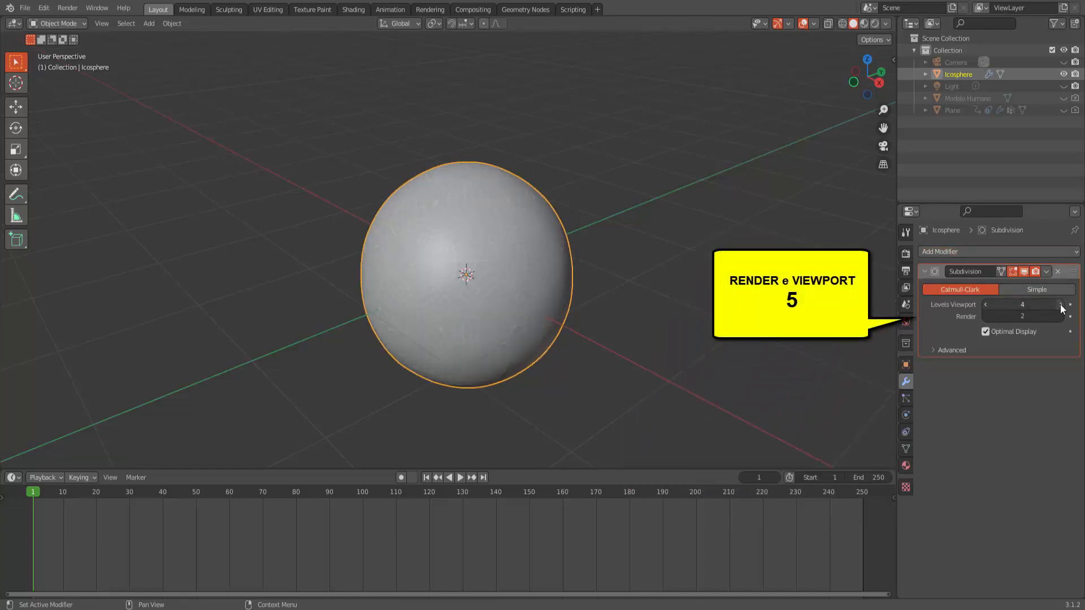
click(1061, 305)
click(1061, 316)
click(1061, 317)
click(1060, 316)
click(1025, 272)
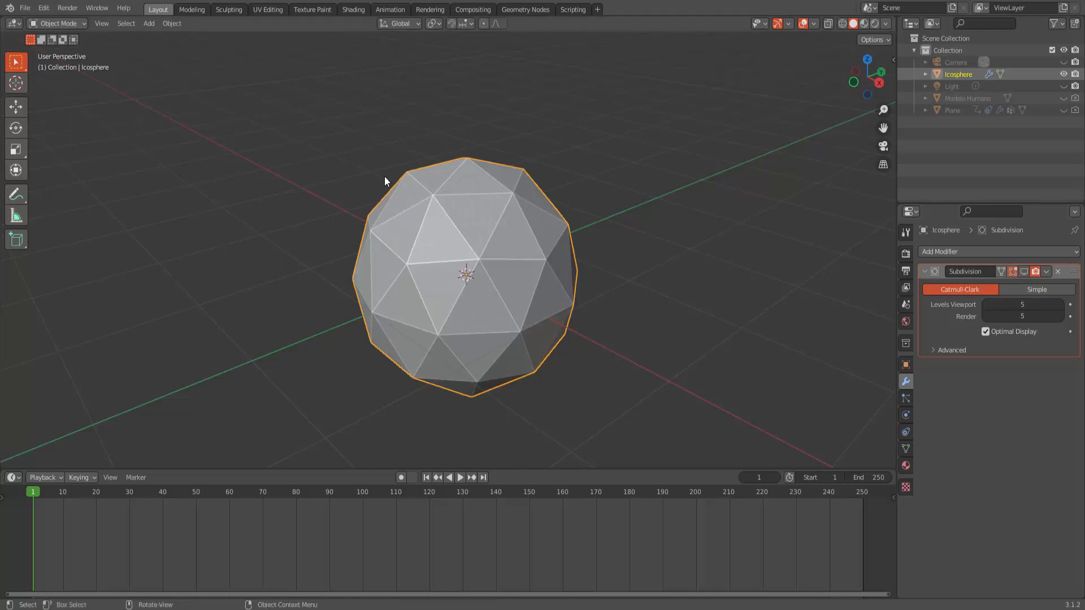
Bevel all of the icosphere's edges in Edit Mode with face selection active, using a narrow width of about 0.015 m
click(68, 24)
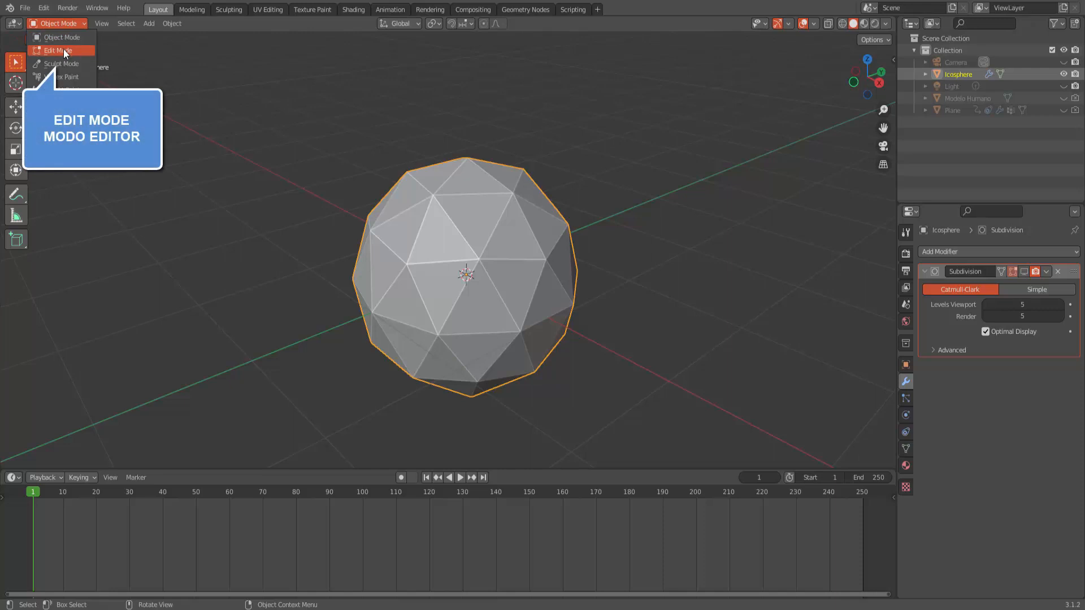
click(63, 51)
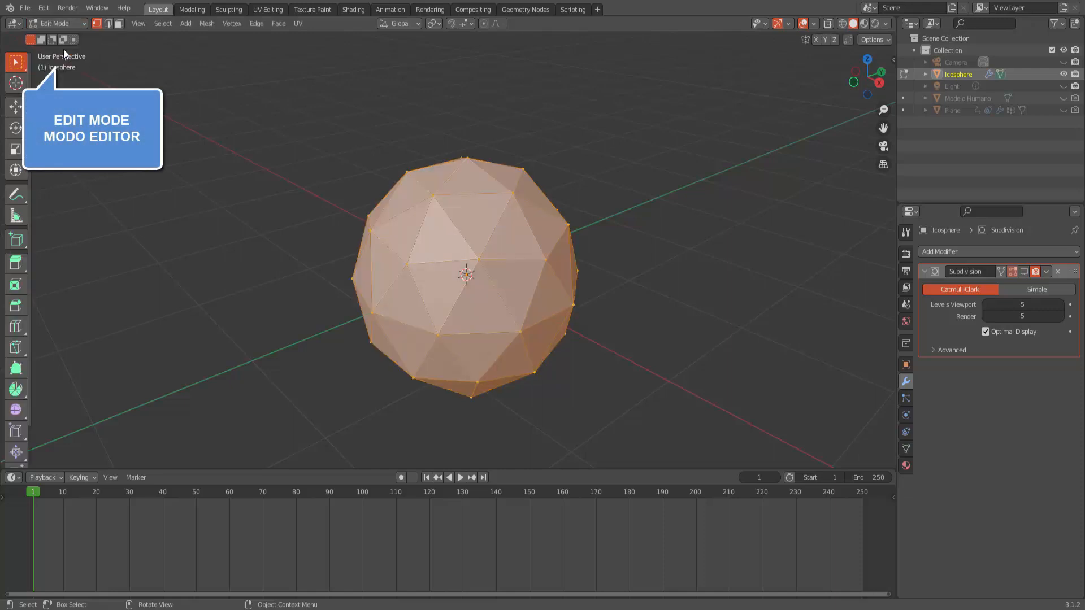
click(120, 24)
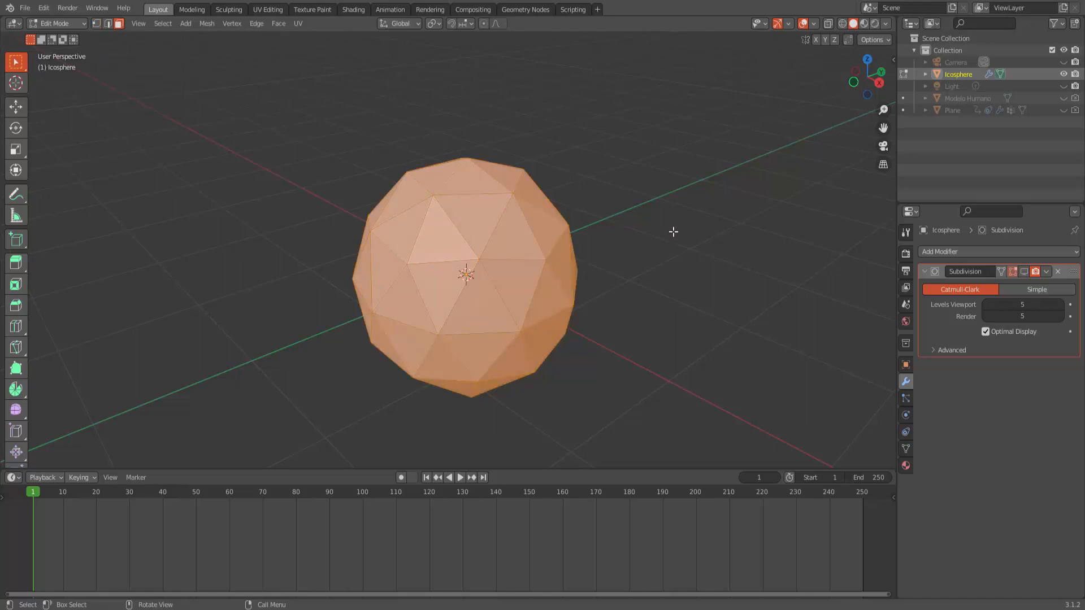
key(ctrl+b)
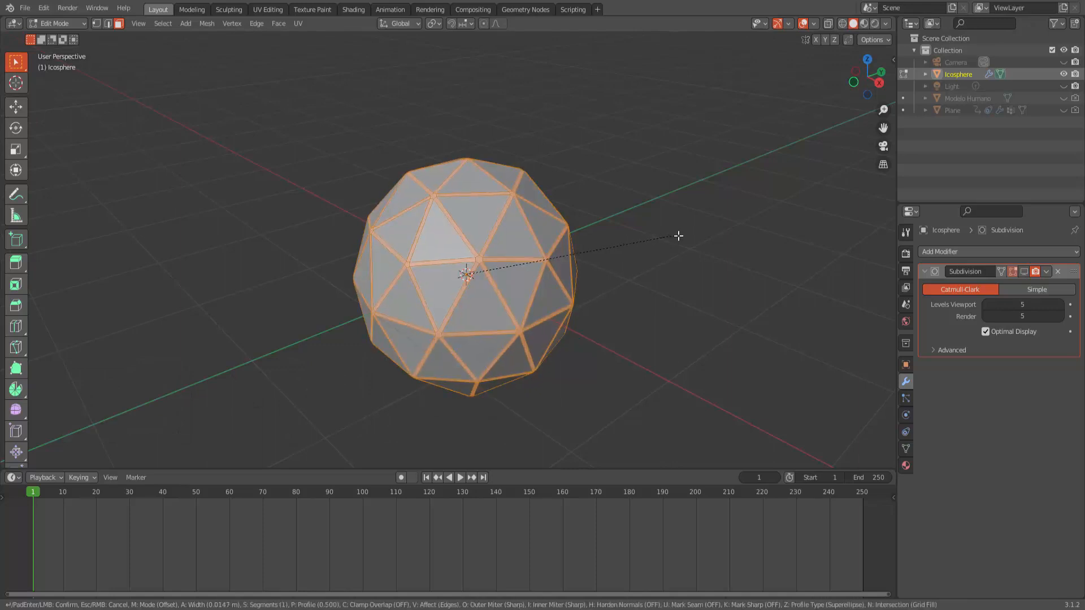
click(678, 237)
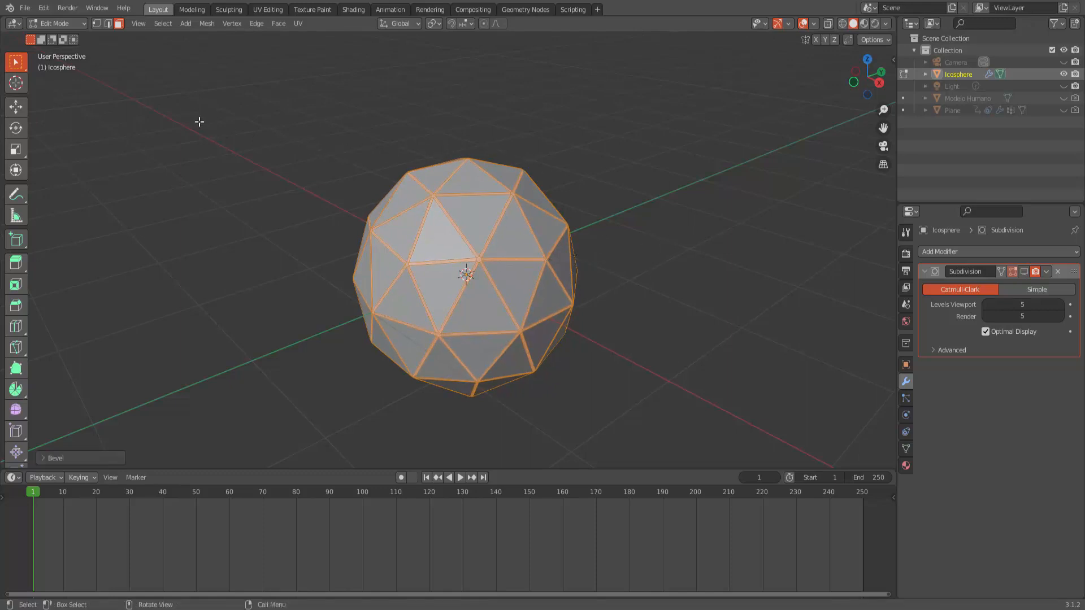
Return to Object Mode, turn the Subdivision modifier's viewport display back on and apply the modifier
click(65, 23)
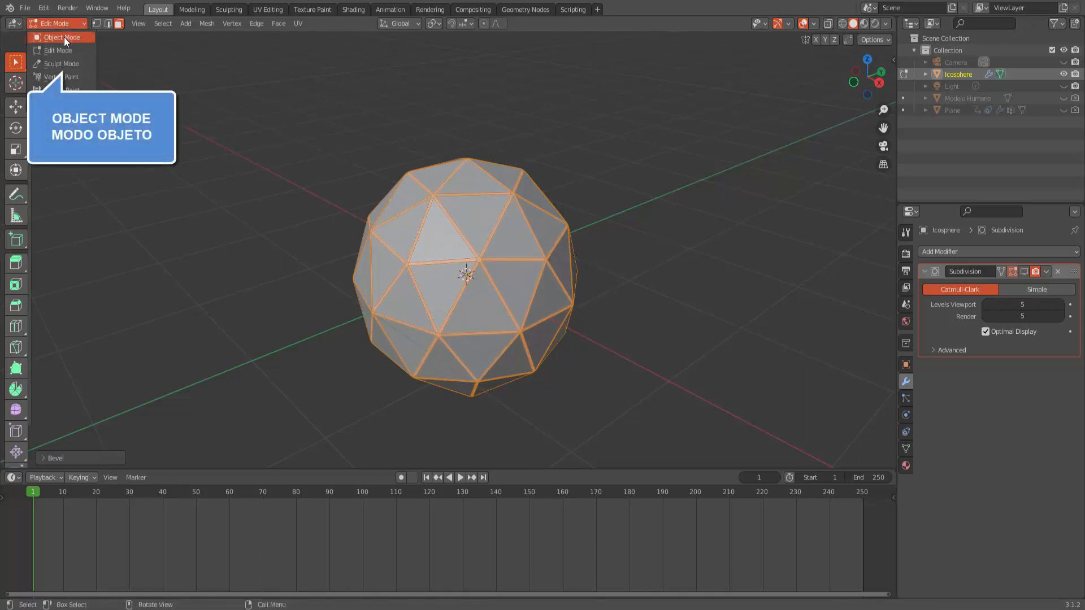
click(64, 36)
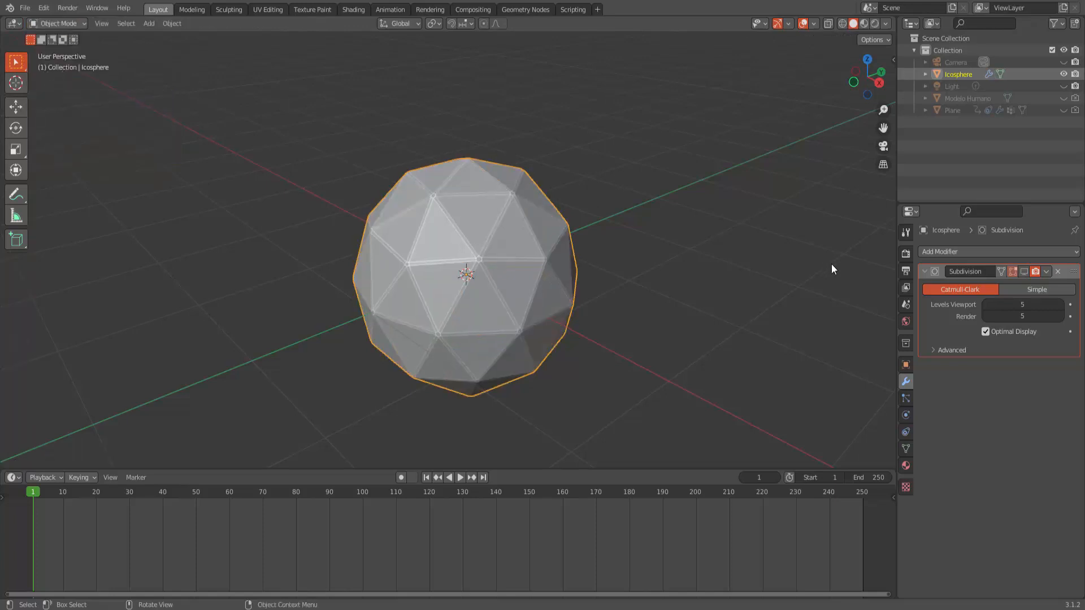
click(1024, 271)
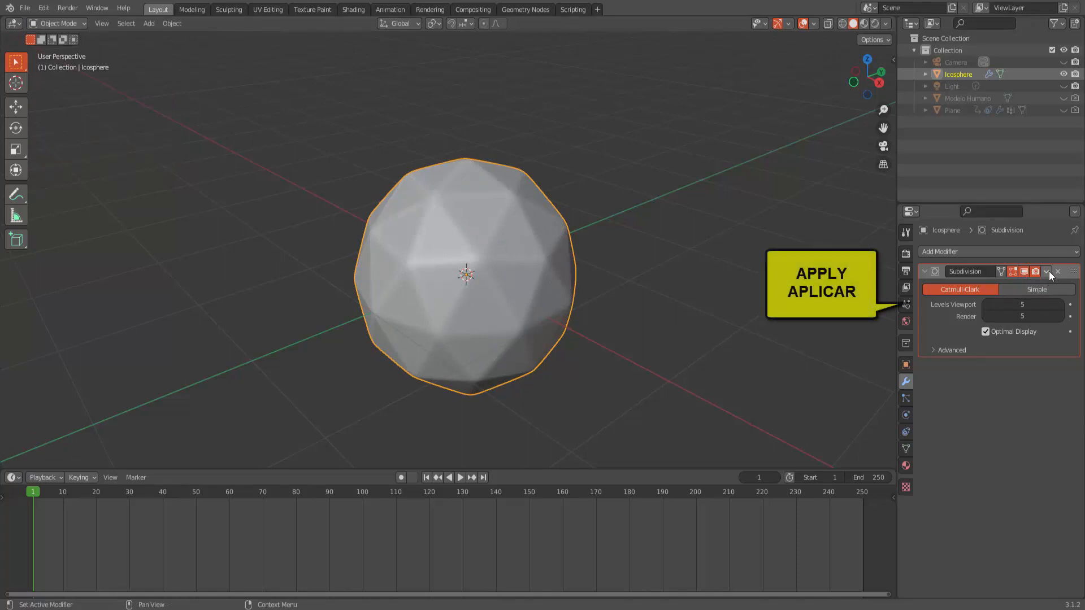
click(1046, 272)
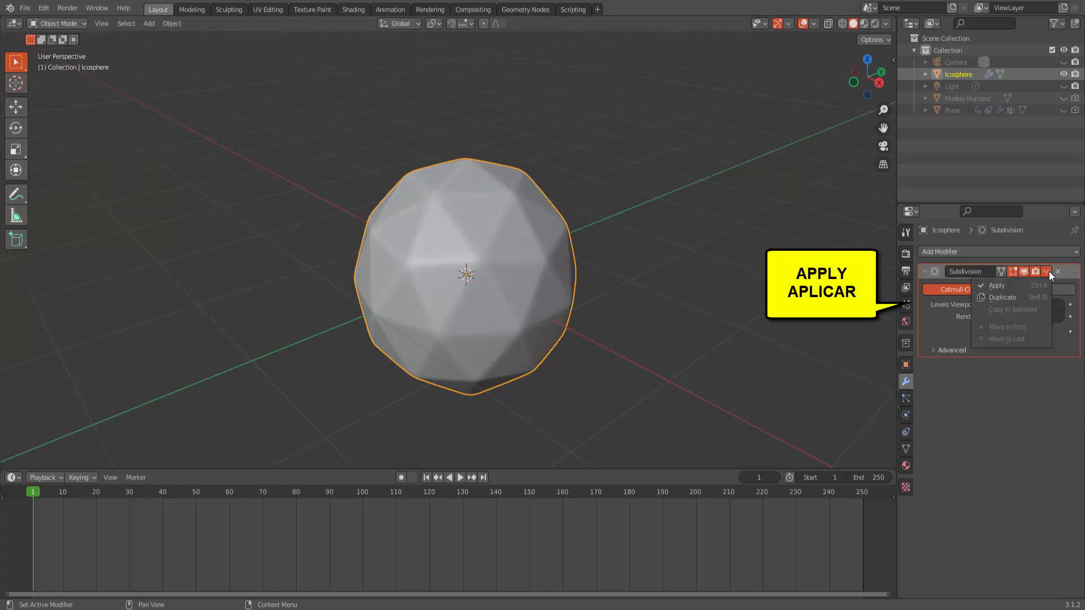
click(998, 285)
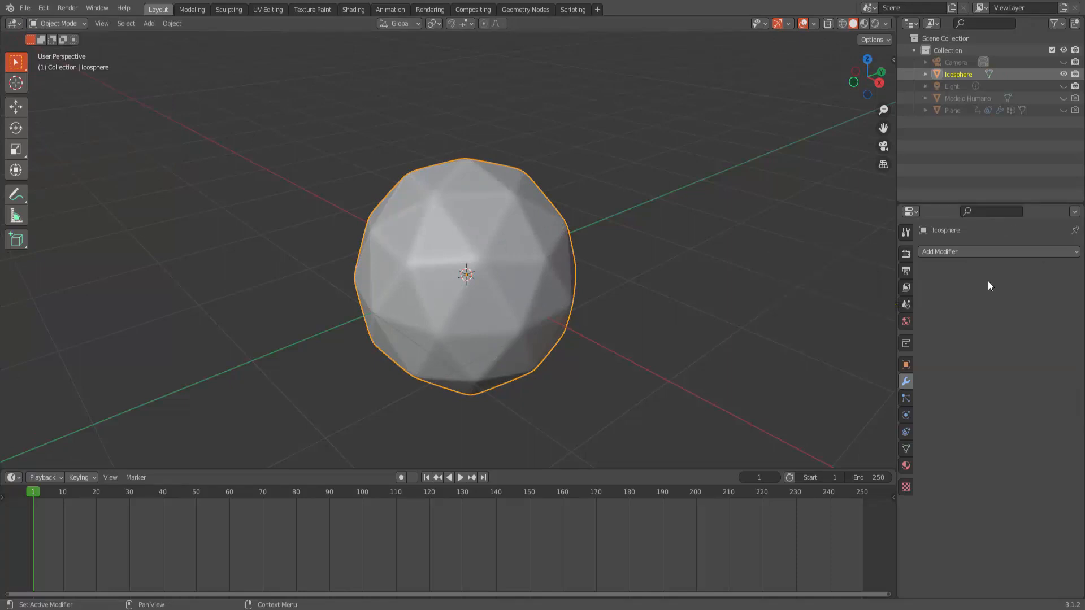
In Edit Mode, shrink the selected face bands along the icosphere's edges with repeated Select Less until only thin strips stay selected
click(67, 22)
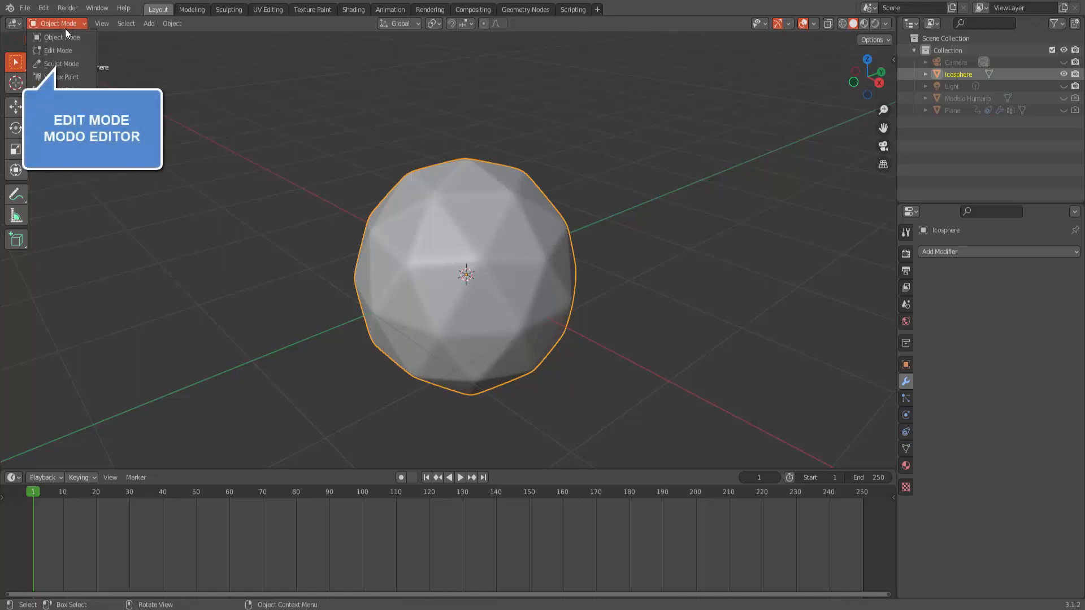
click(60, 50)
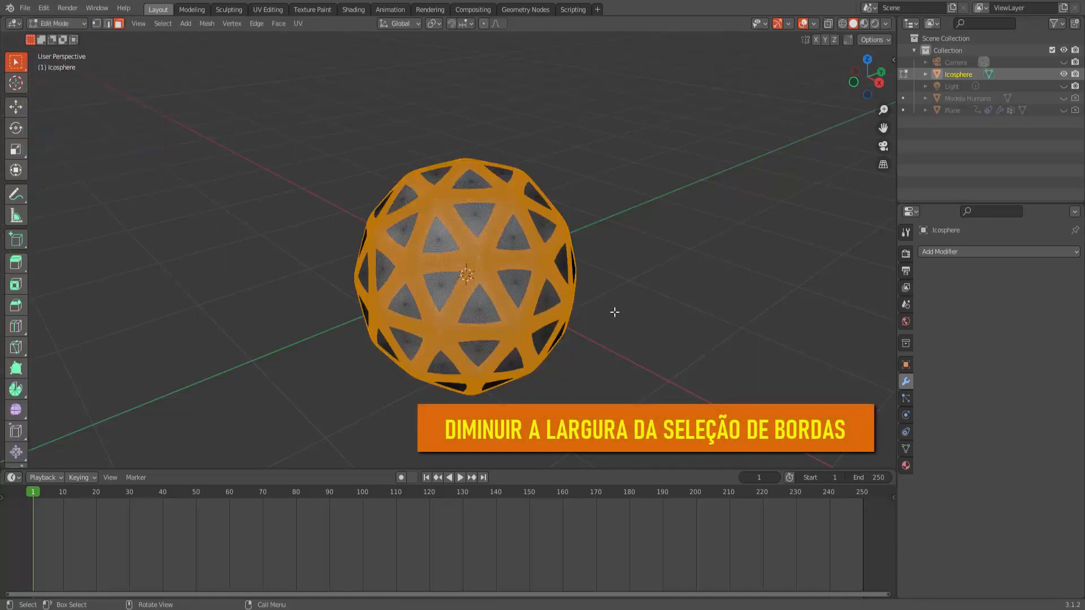
middle_drag(689, 336, 693, 334)
scroll(693, 334, up, 2)
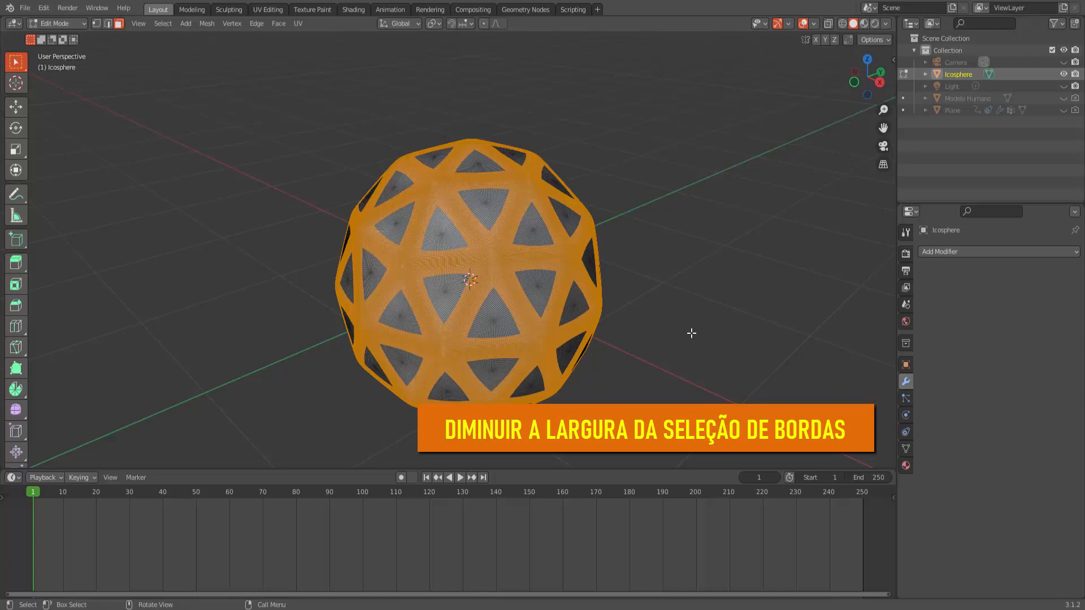
key(ctrl+minus)
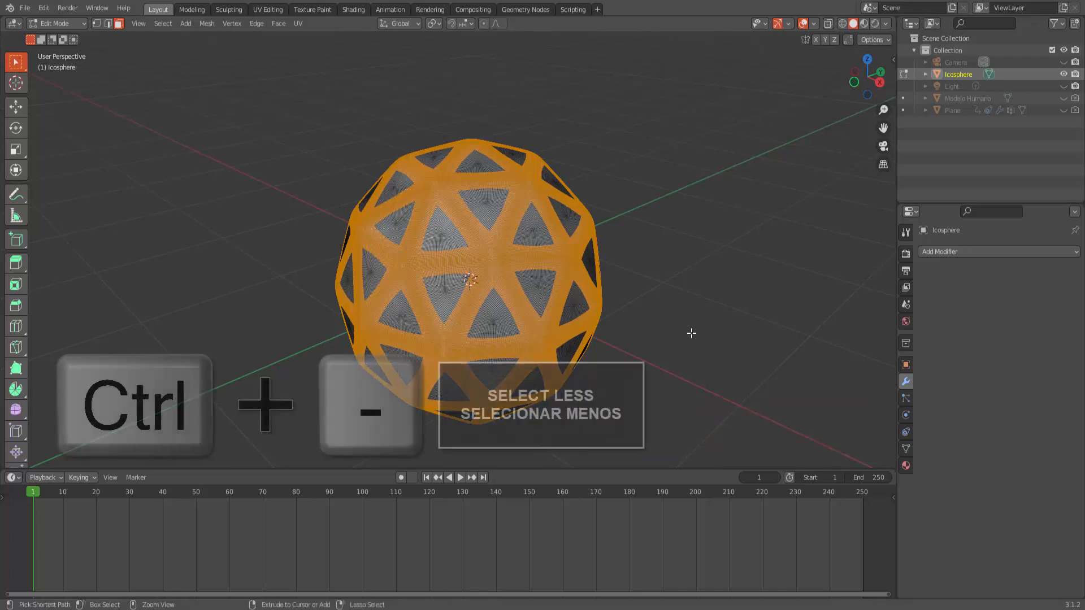
key(ctrl+minus)
key(ctrl+minus)
key(ctrl+minus)
key(ctrl+minus)
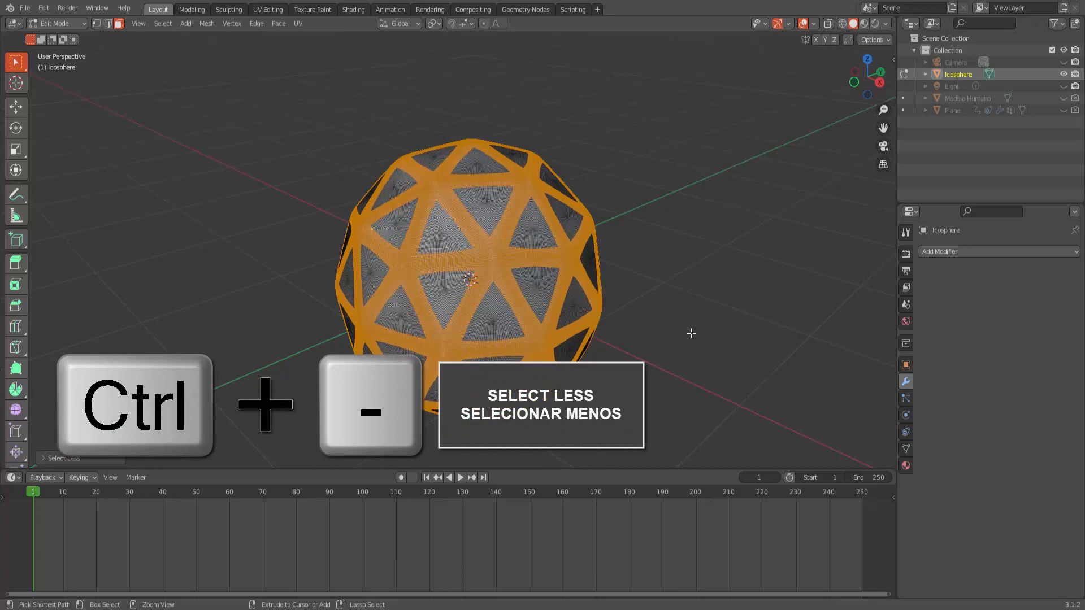
key(ctrl+minus)
key(ctrl+minus)
key(ctrl+minus)
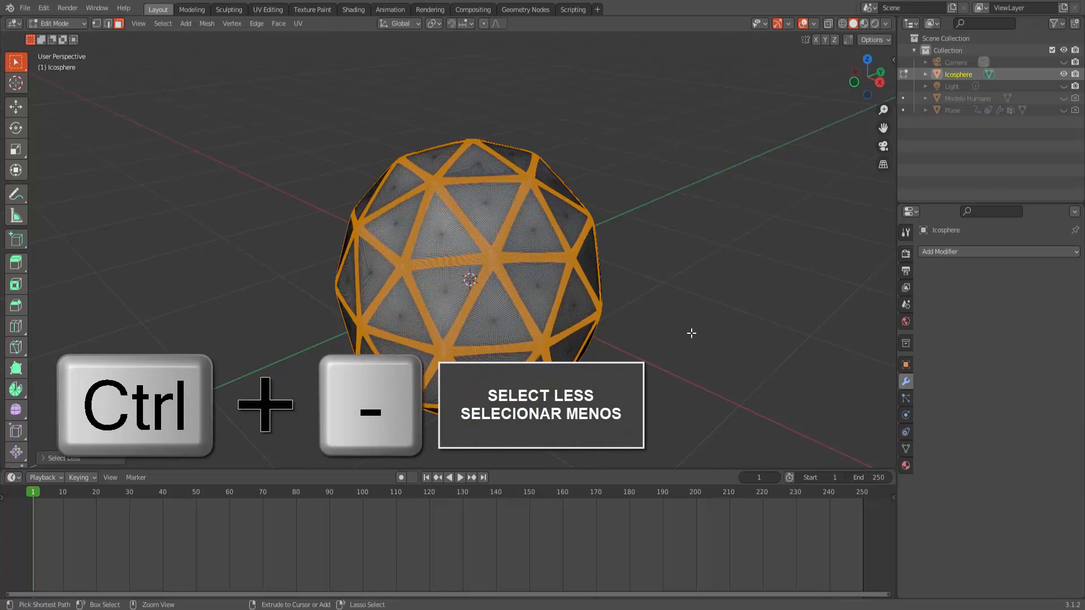
key(ctrl+minus)
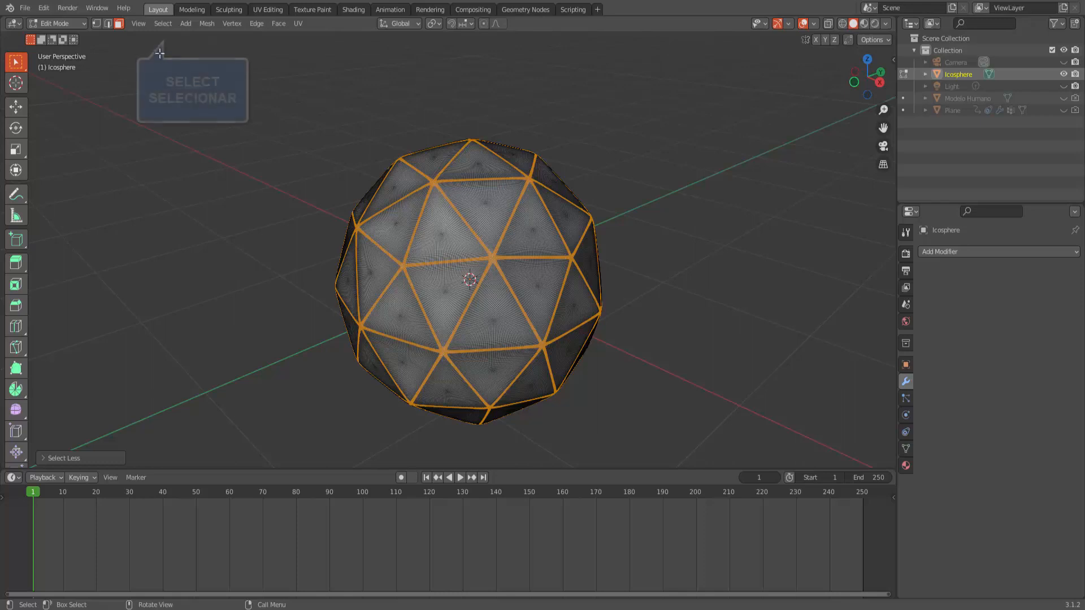
click(164, 26)
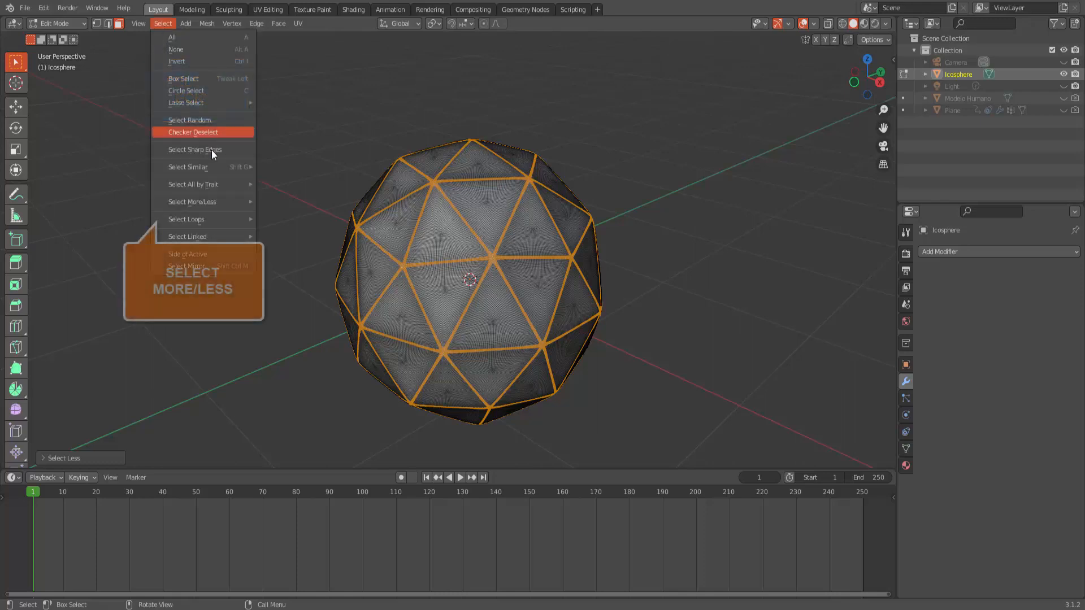
mouse_move(195, 218)
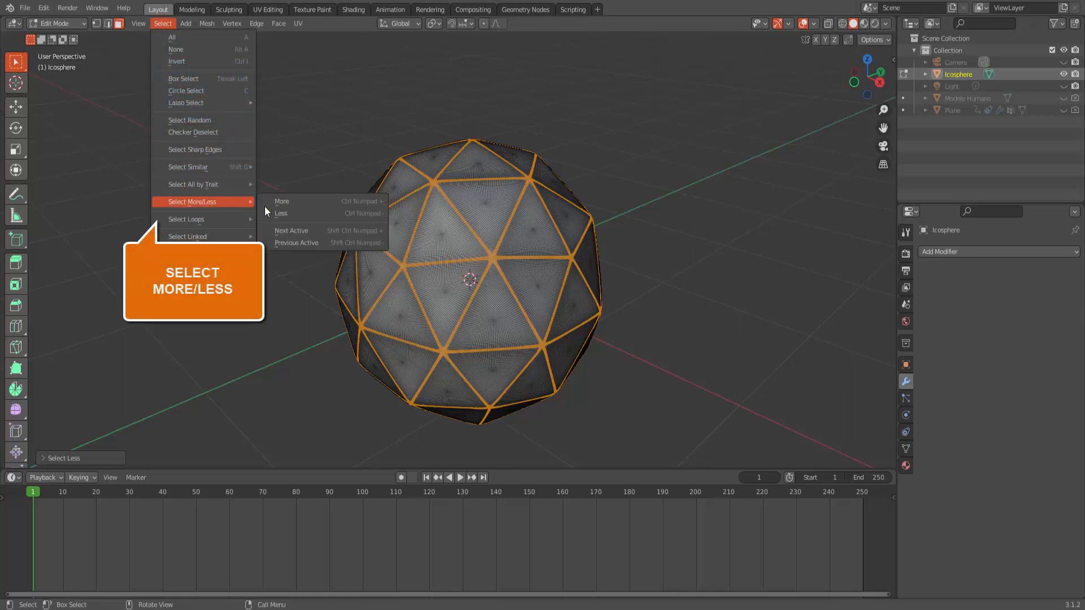
click(305, 215)
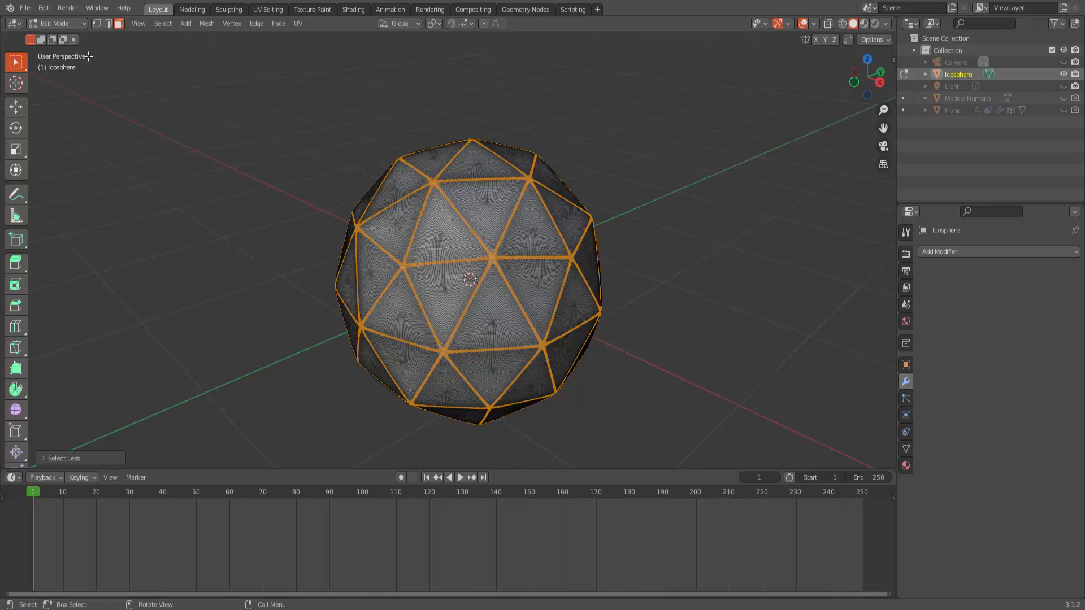
Switch the icosphere to Sculpt Mode by way of Object Mode and activate the Cloth Filter tool
click(57, 22)
click(53, 38)
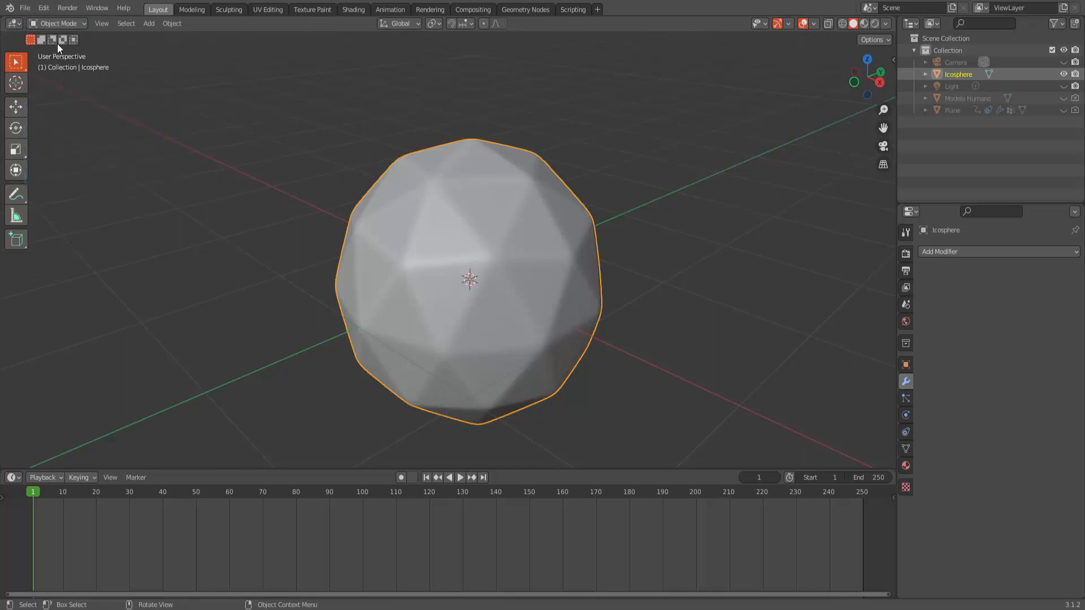
click(56, 23)
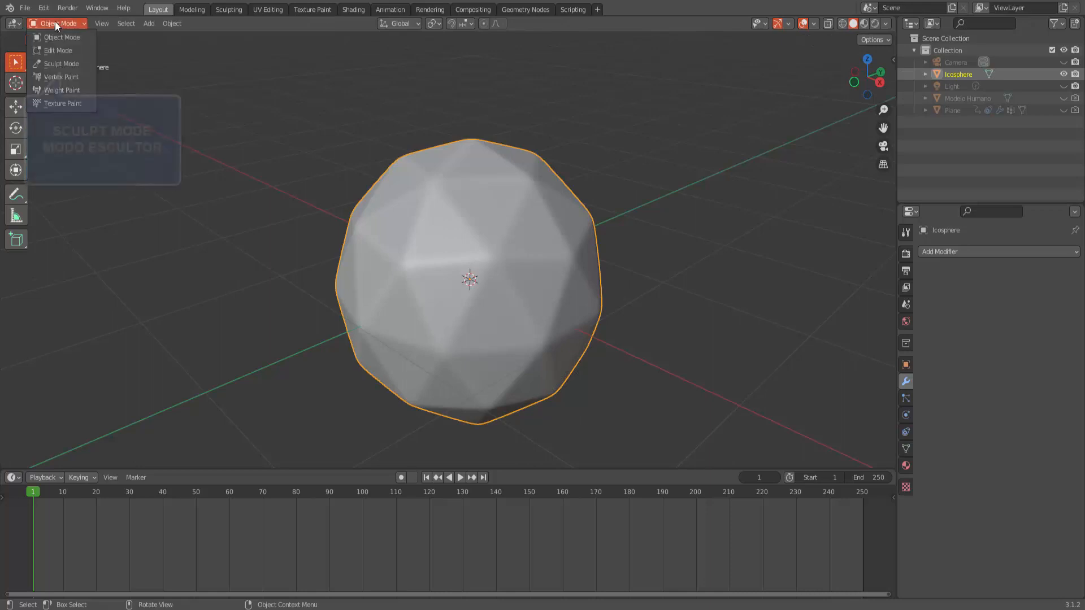
click(61, 64)
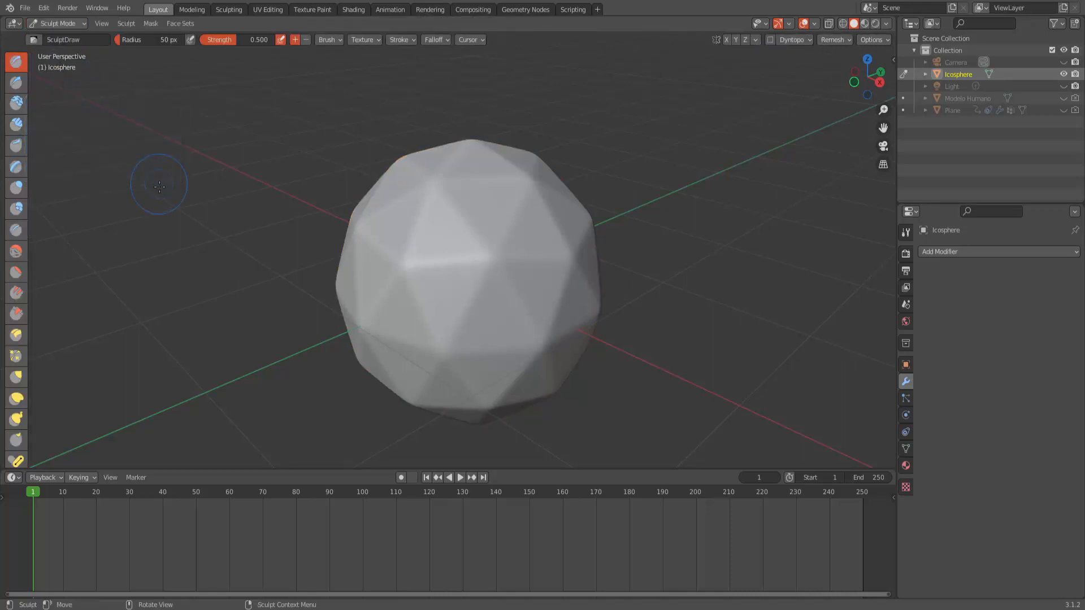
scroll(18, 277, down, 10)
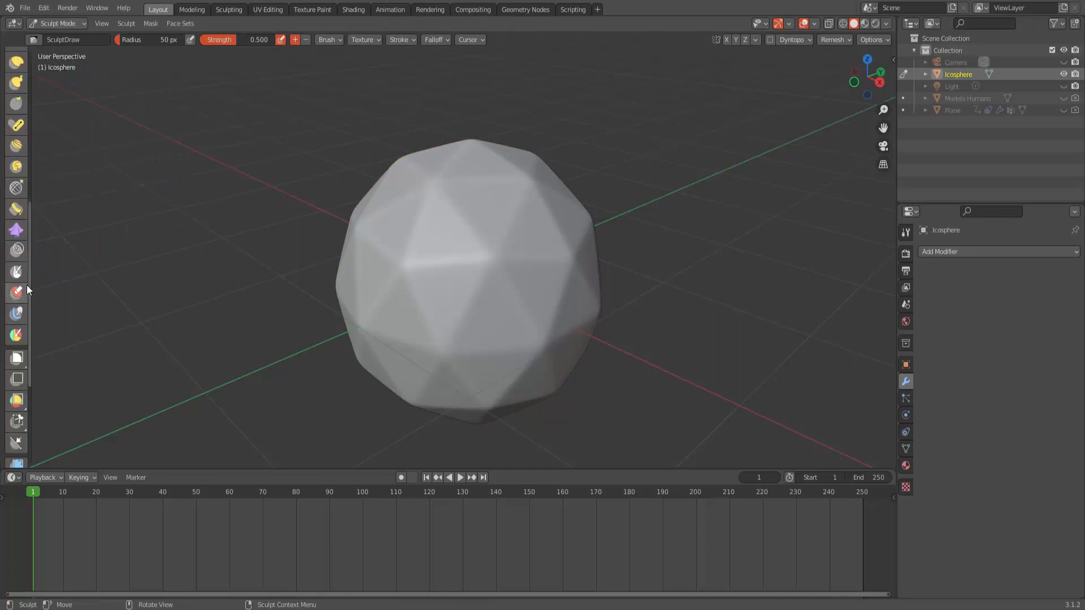
scroll(22, 327, down, 3)
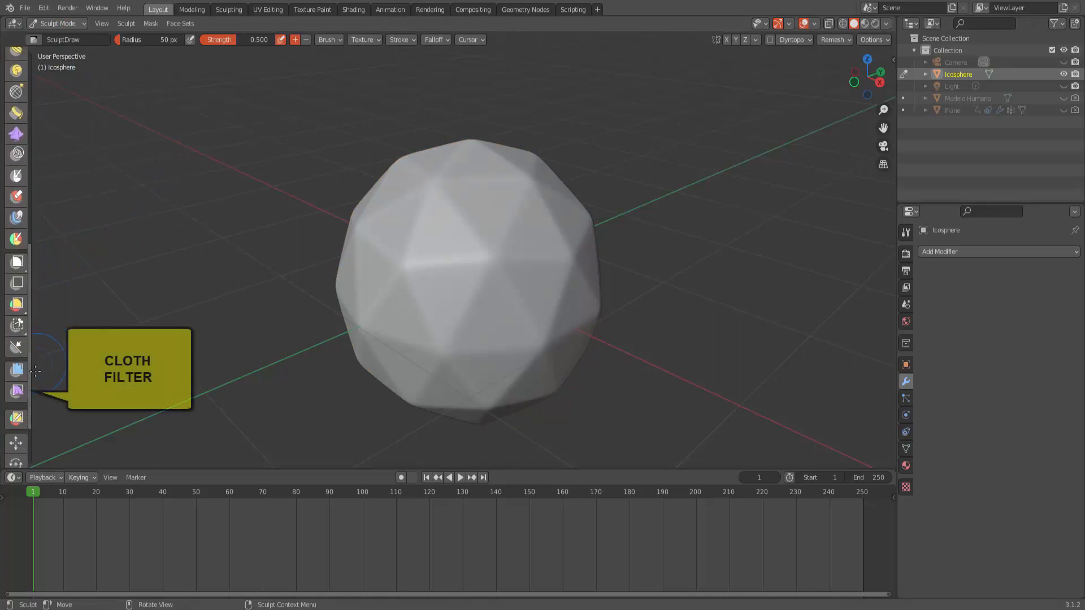
click(17, 390)
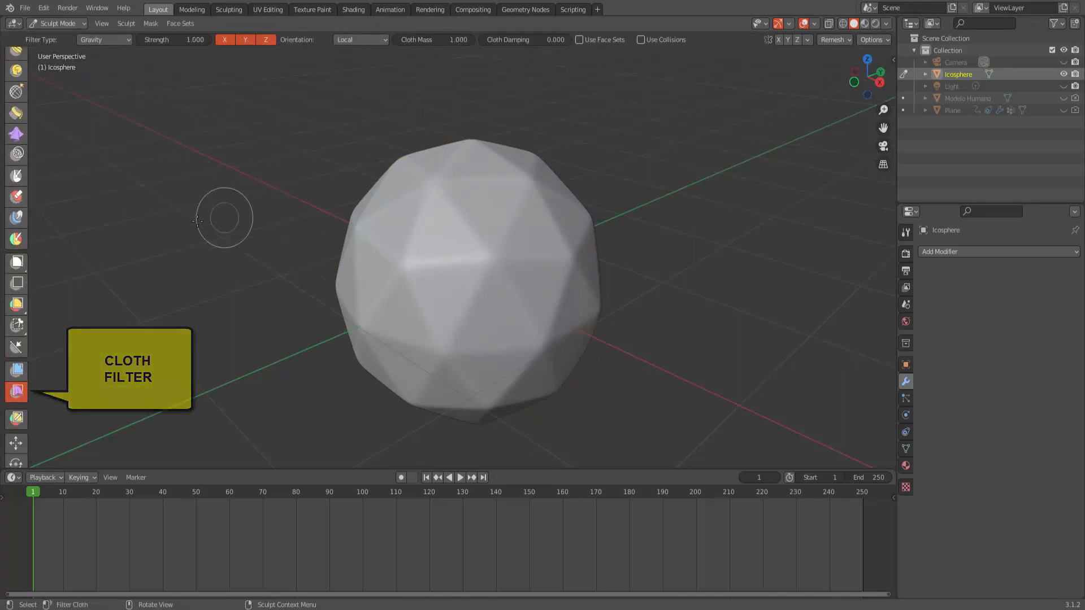
Display the Cloth Filter's settings in the Properties editor, enable Use Face Sets and set the filter type to Inflate
click(906, 233)
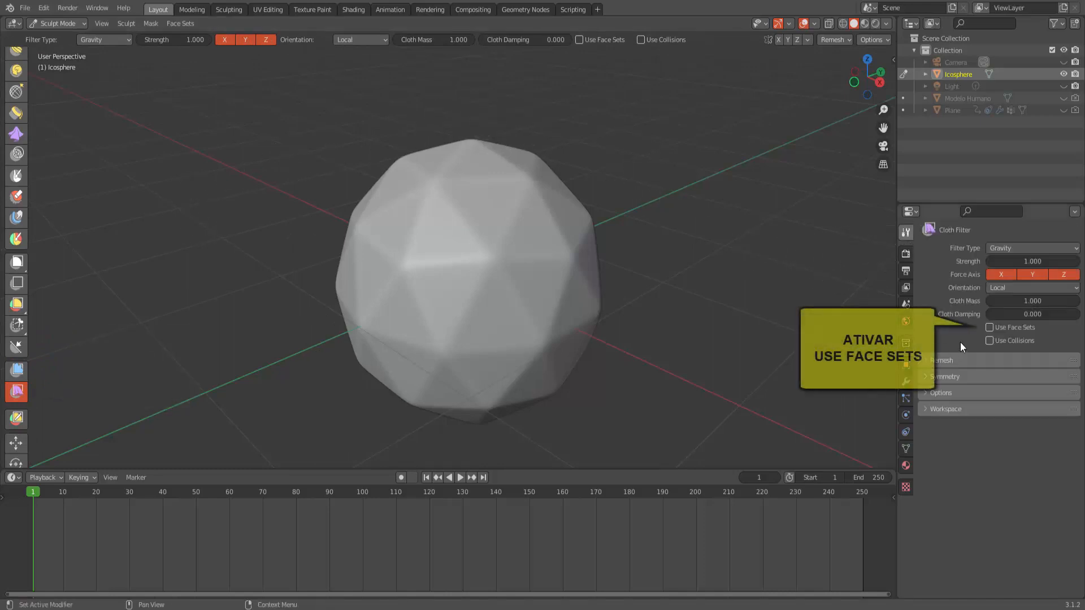
click(988, 327)
click(1006, 248)
click(1005, 275)
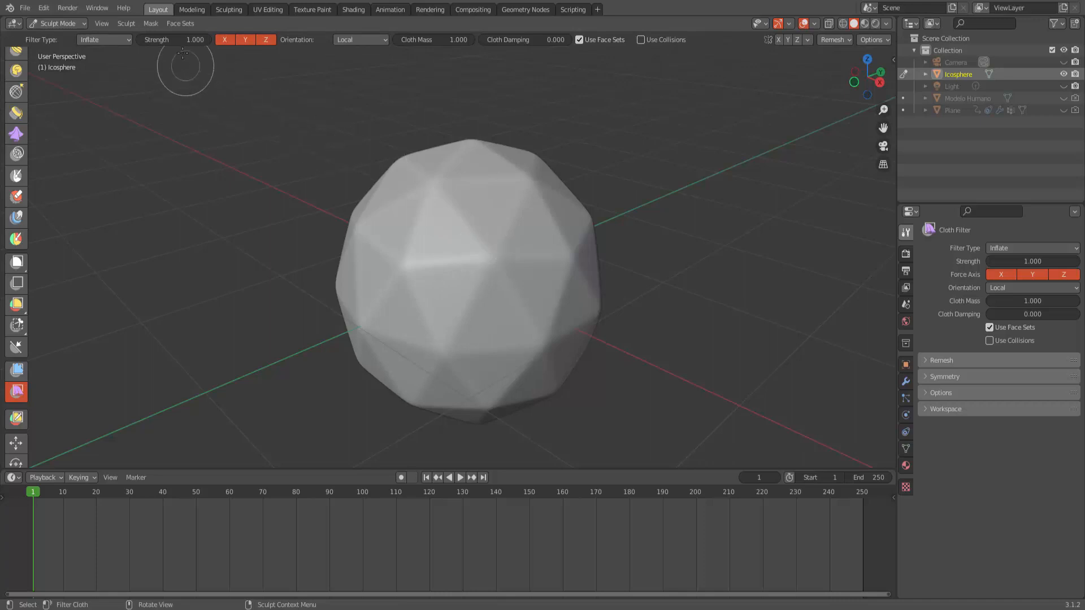
Create a face set on the icosphere from the Edit Mode selection of thin edge strips
click(179, 24)
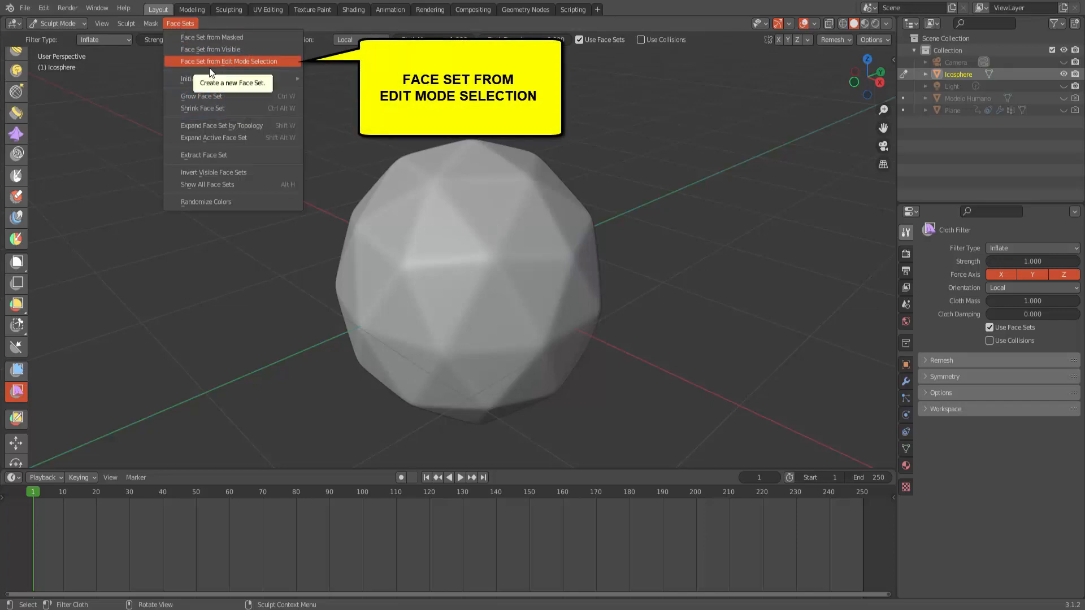
click(230, 61)
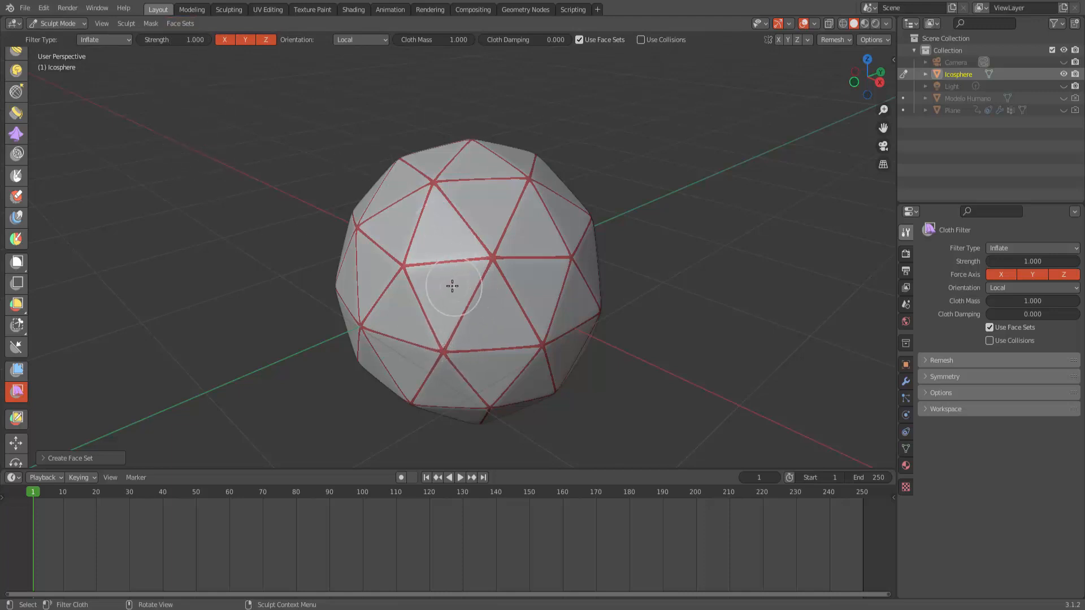
Inflate the icosphere with repeated Cloth Filter strokes until its triangular panels puff up like cushions between the edge seams
drag(451, 287, 604, 292)
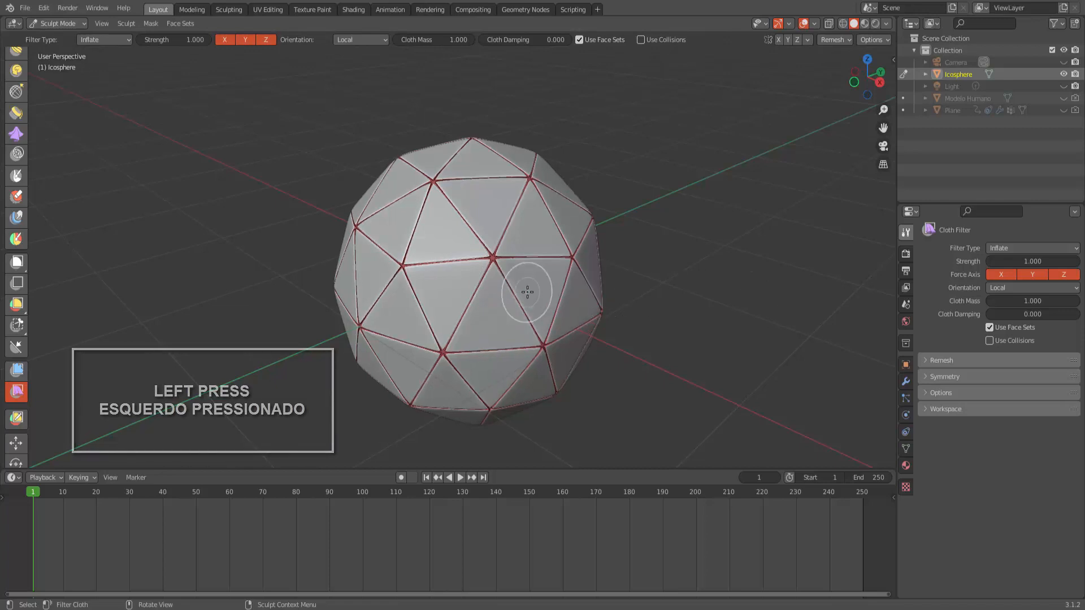
drag(527, 291, 564, 291)
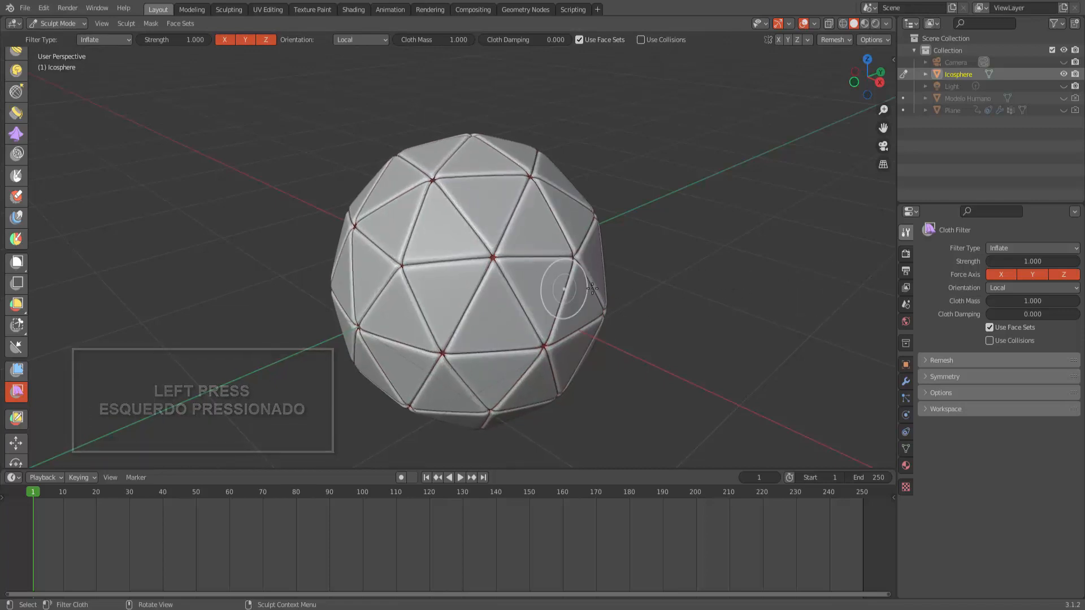
drag(784, 286, 839, 287)
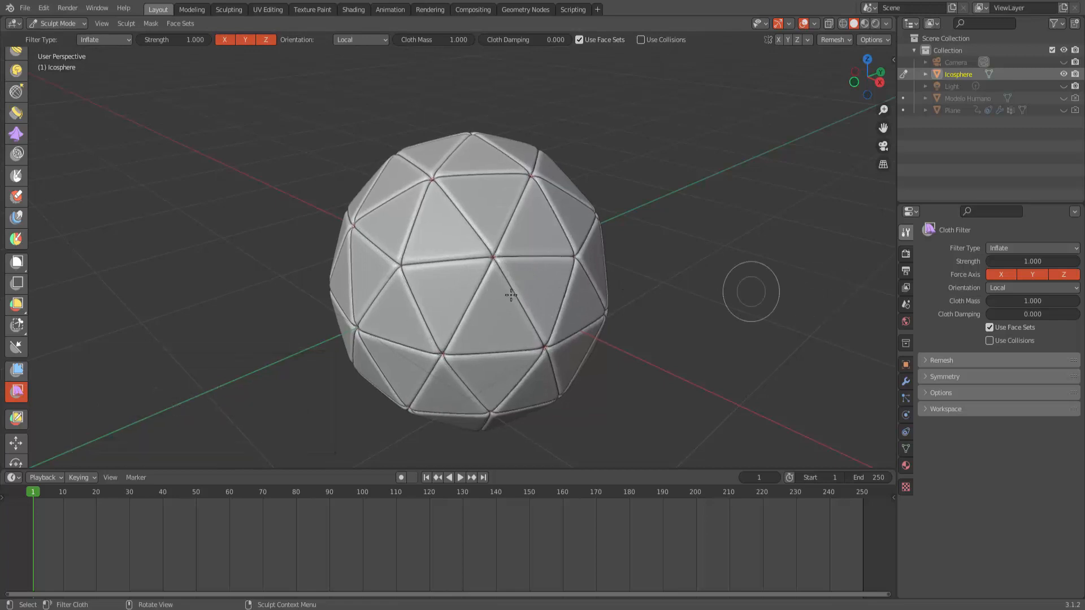
drag(459, 290, 611, 289)
drag(828, 290, 812, 289)
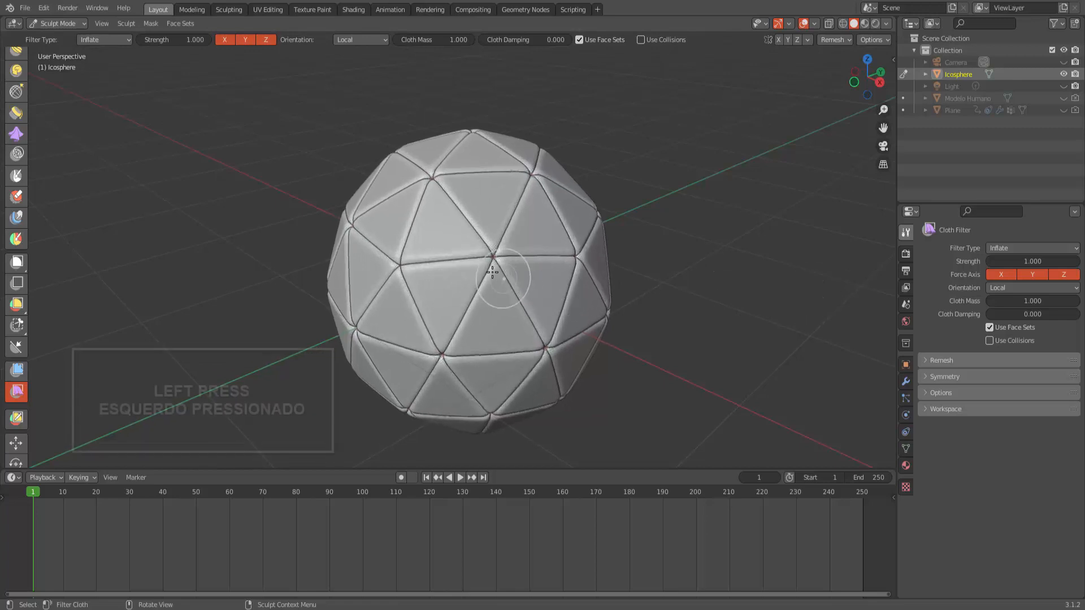
drag(493, 272, 599, 259)
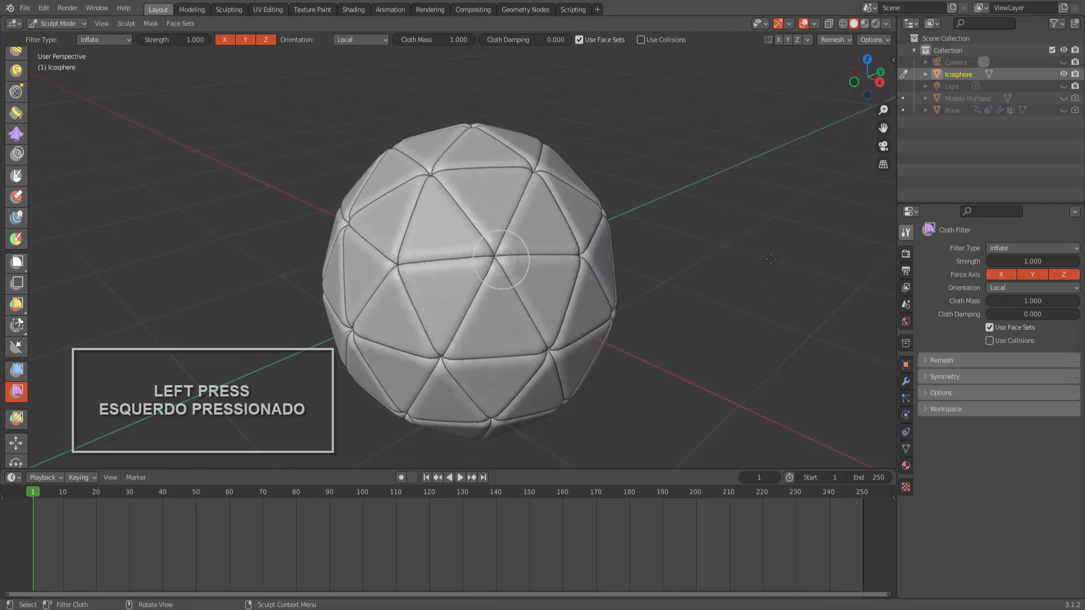
drag(771, 259, 613, 260)
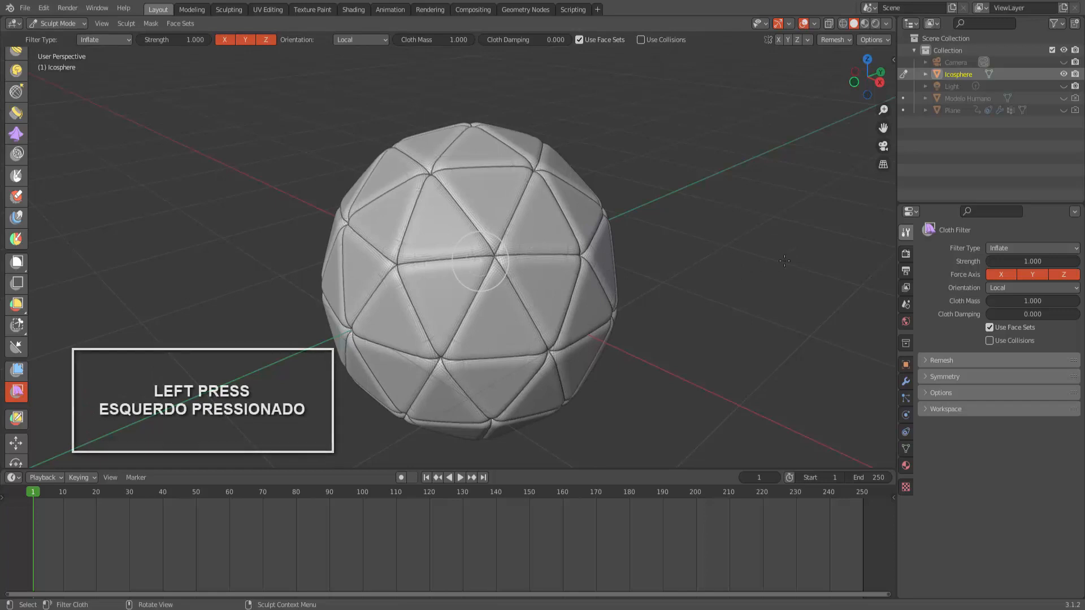
drag(784, 261, 785, 260)
drag(450, 240, 567, 239)
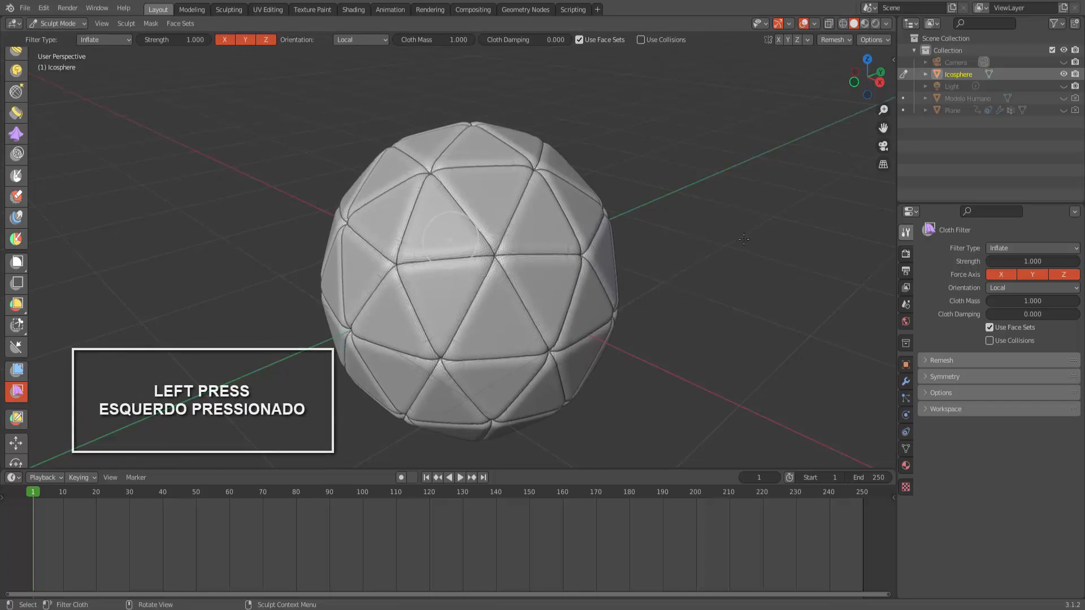
drag(744, 239, 743, 237)
drag(445, 228, 658, 227)
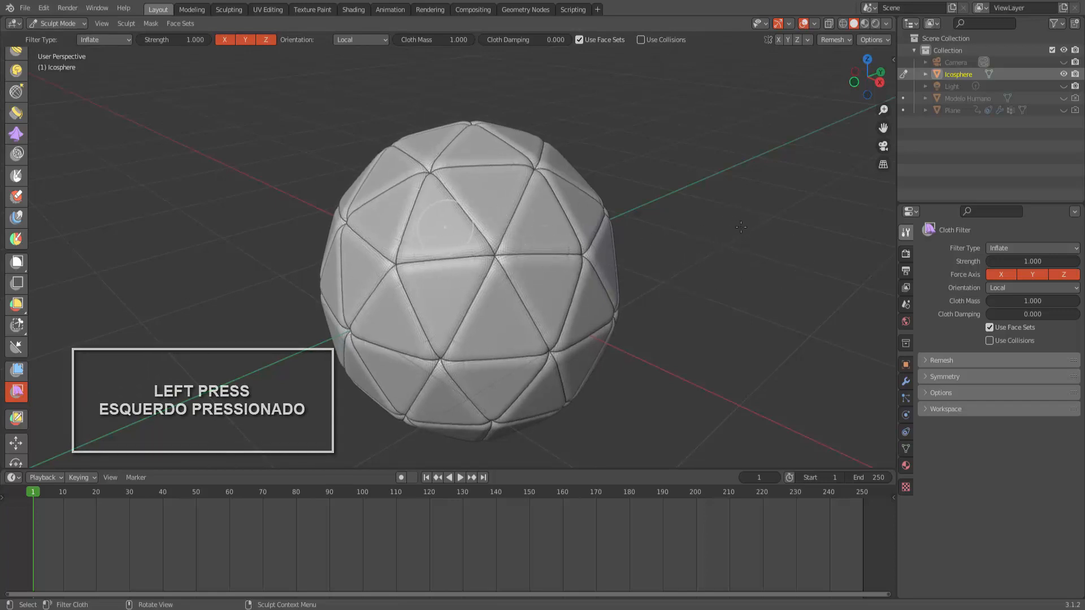
drag(741, 227, 738, 226)
drag(452, 240, 463, 241)
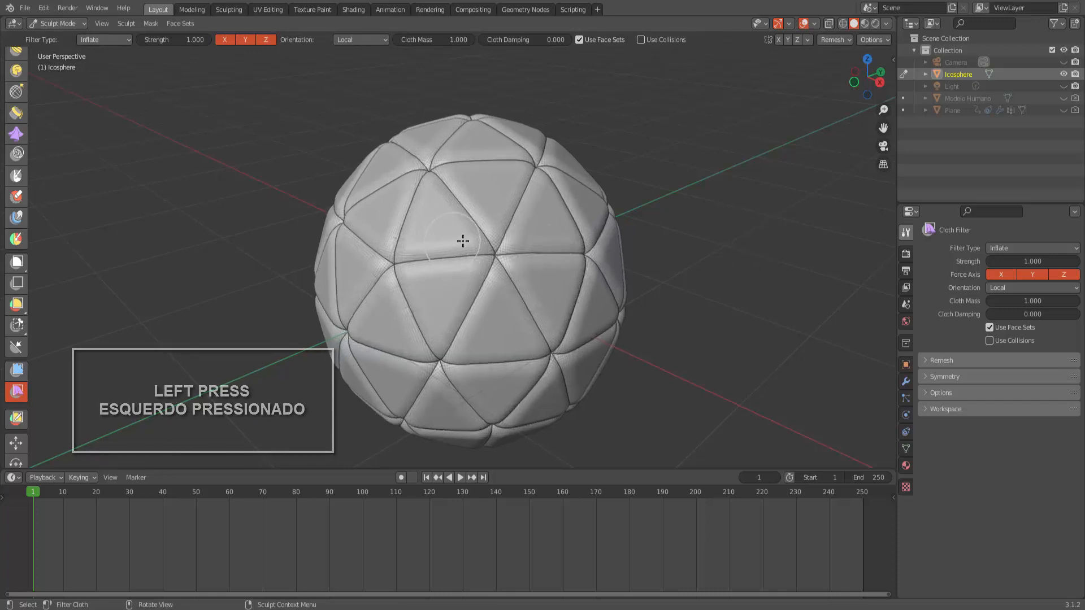
drag(698, 241, 712, 240)
drag(481, 266, 729, 250)
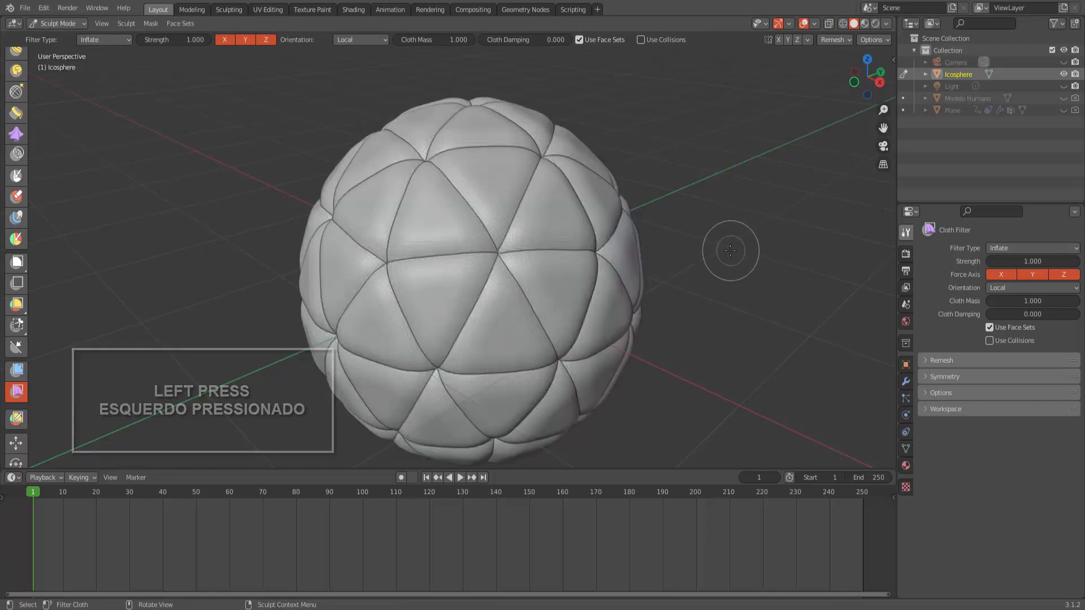
Return to Object Mode and apply Shade Smooth to the inflated icosphere
scroll(704, 254, down, 1)
scroll(703, 255, down, 1)
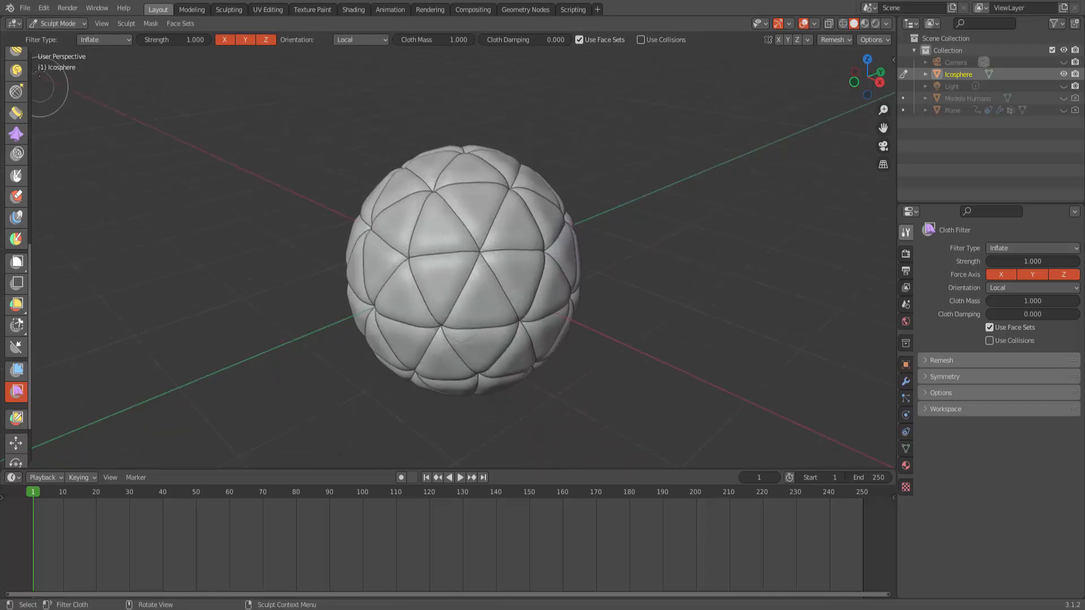
click(62, 20)
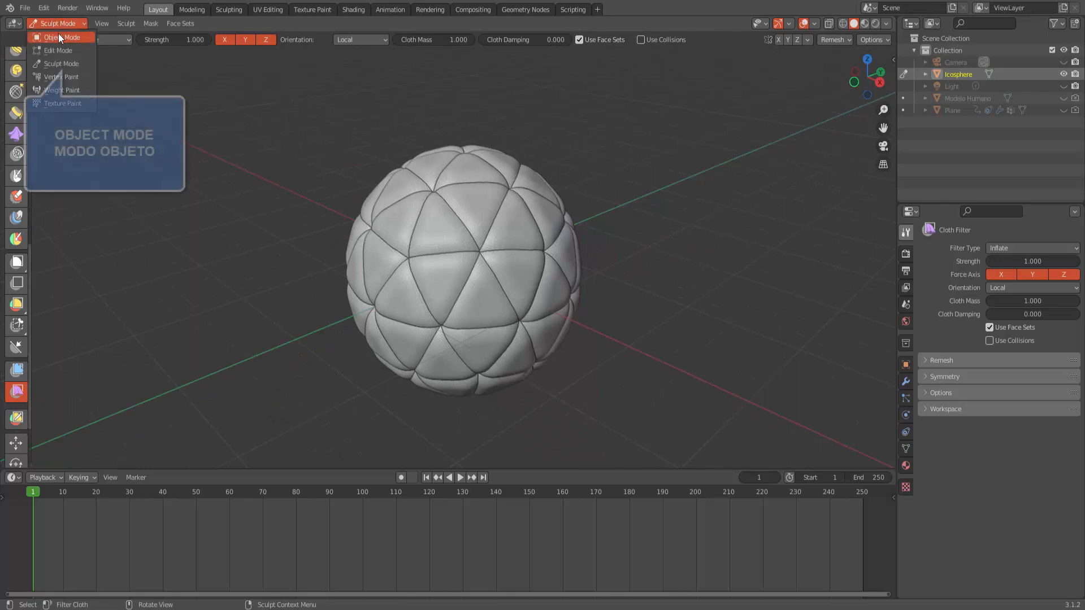
click(59, 33)
middle_drag(670, 252, 662, 245)
right_click(618, 134)
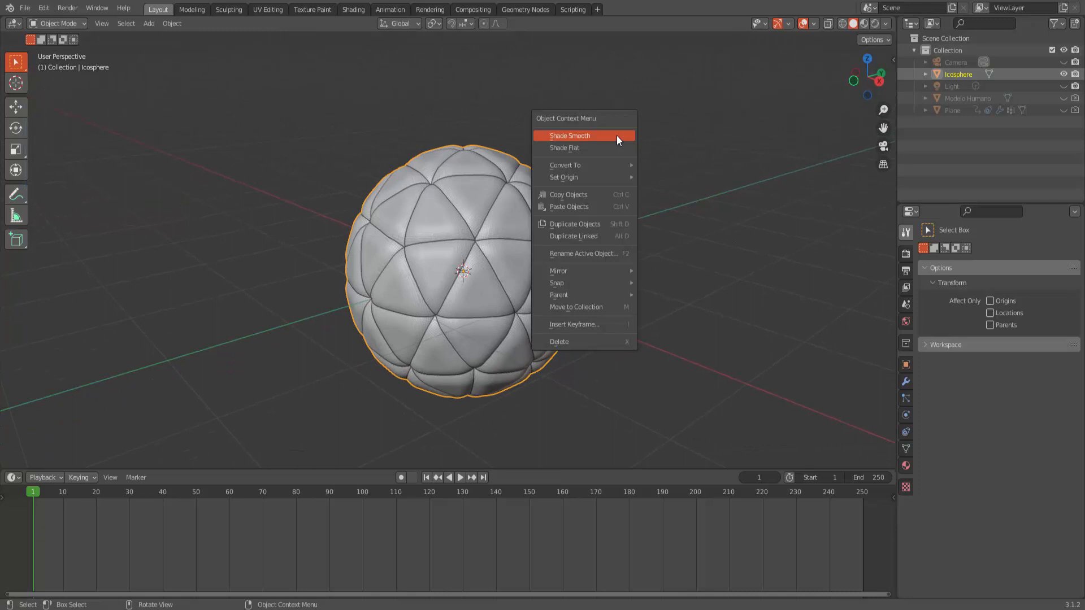
click(617, 137)
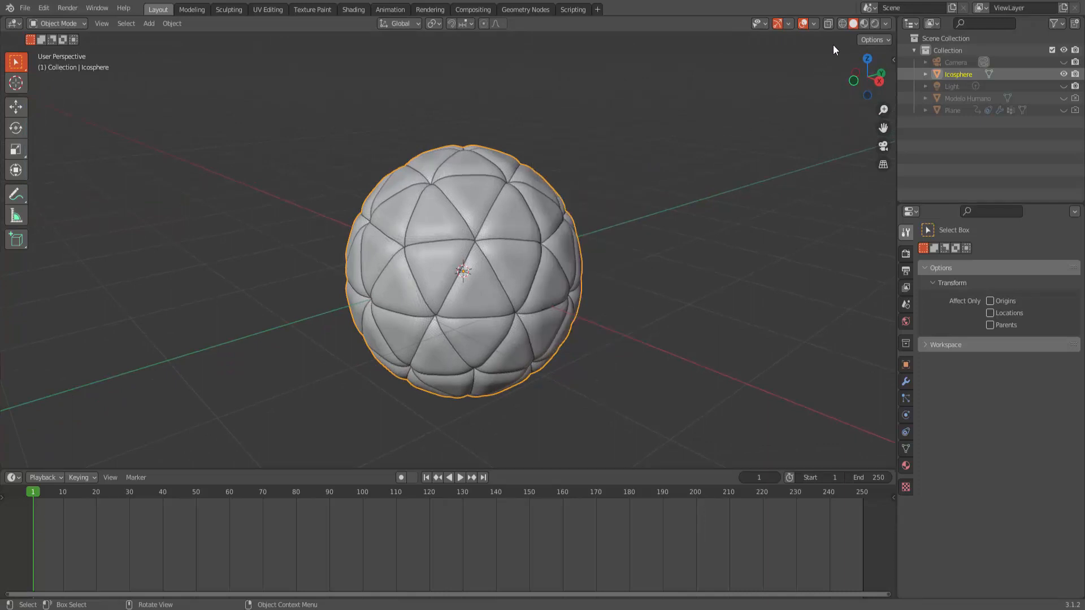
Switch the viewport to Material Preview shading and add a new material to the icosphere
click(864, 25)
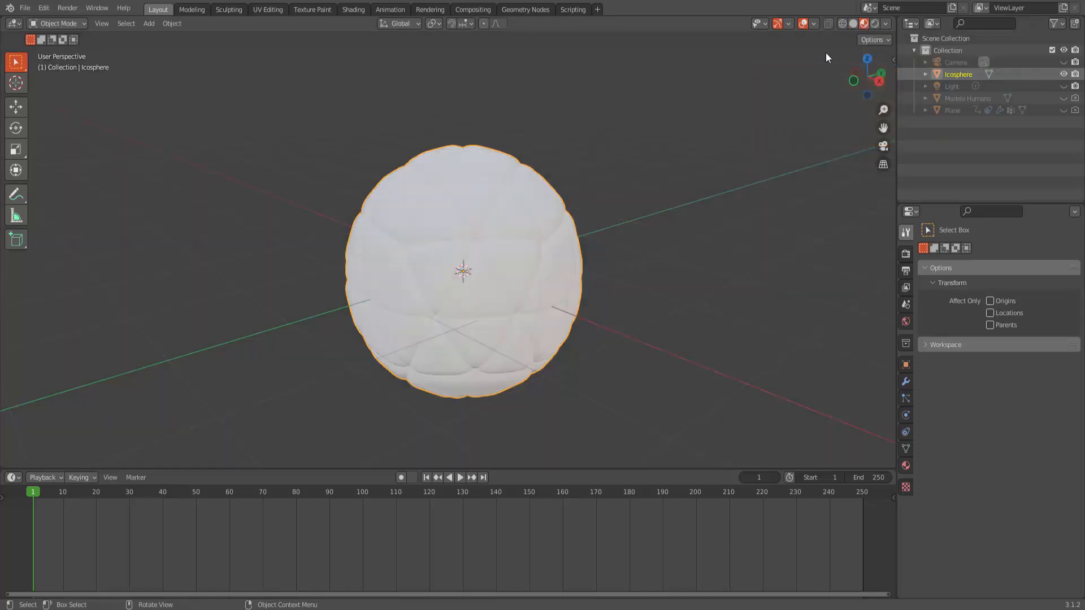
click(906, 465)
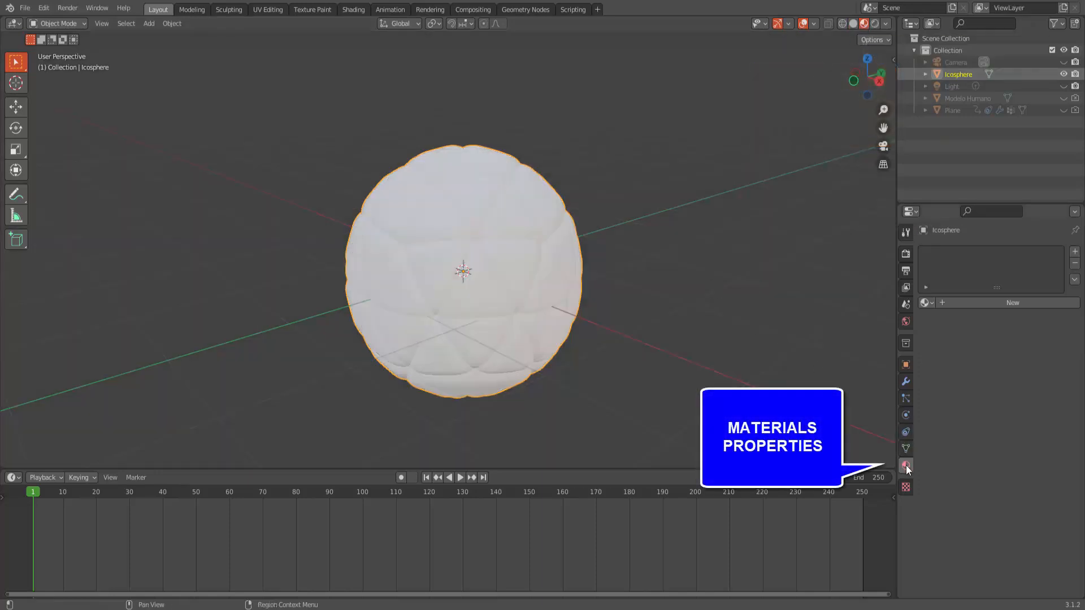
click(1026, 302)
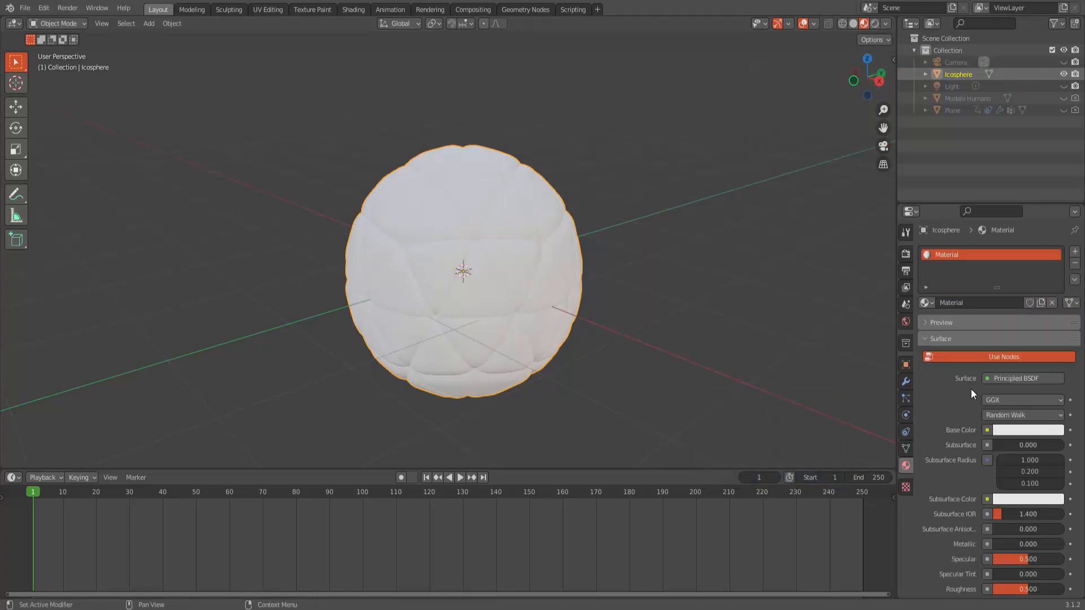
Set the icosphere material's Metallic to 1.000 and Roughness to 0.303, and view the result from another angle
scroll(947, 438, down, 7)
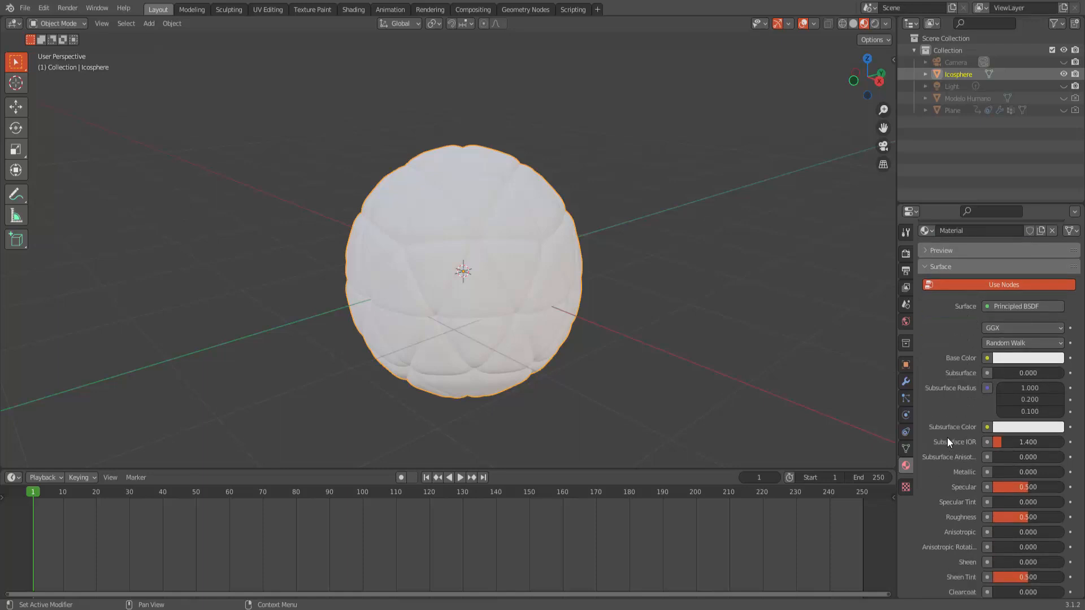
drag(1005, 376, 1064, 375)
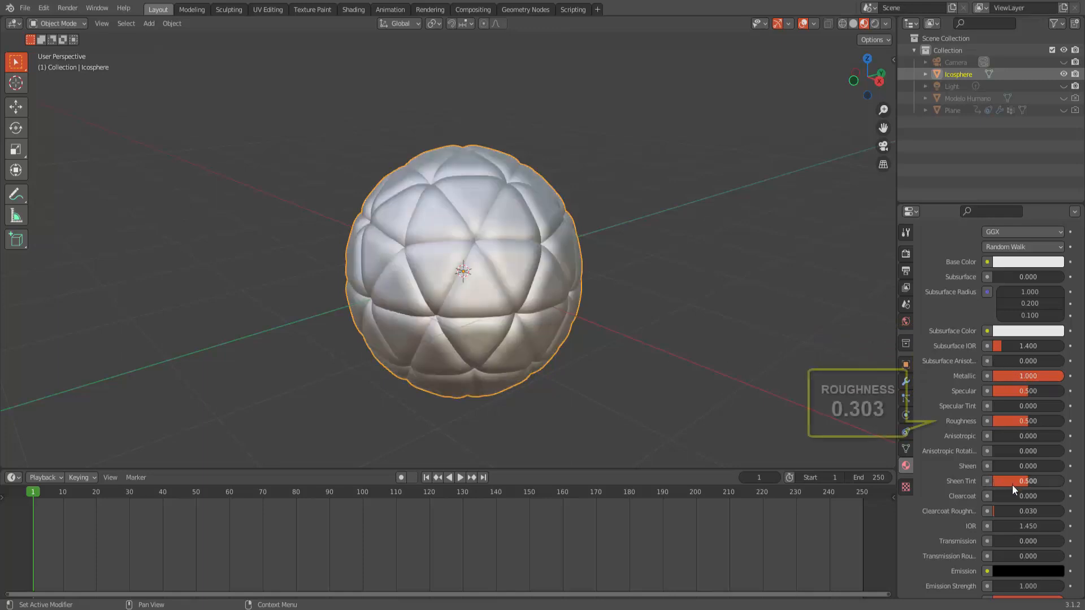
drag(1026, 421, 1011, 421)
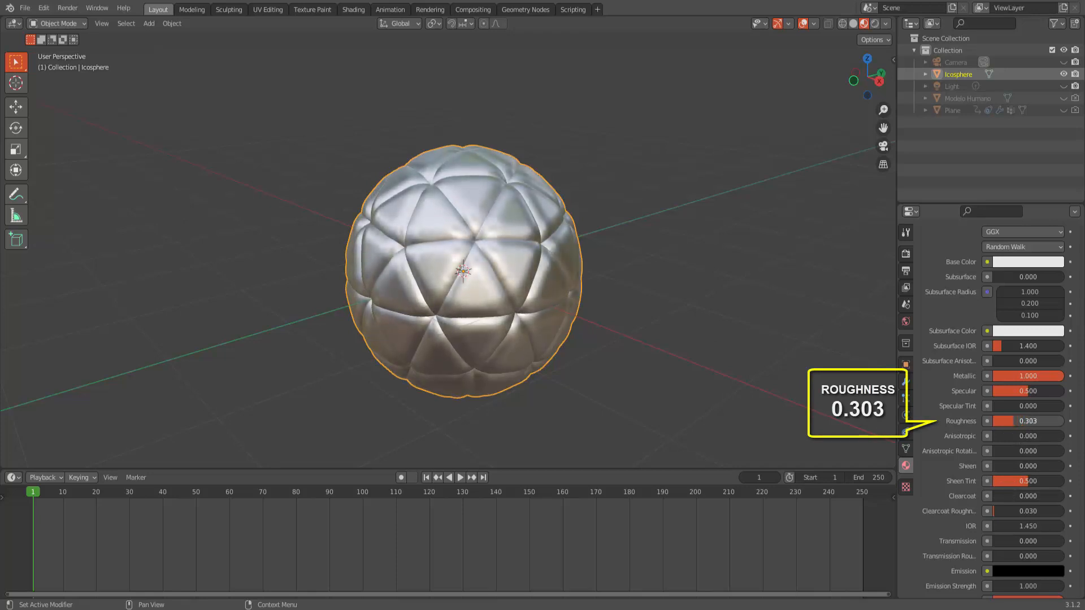
middle_drag(706, 271, 681, 274)
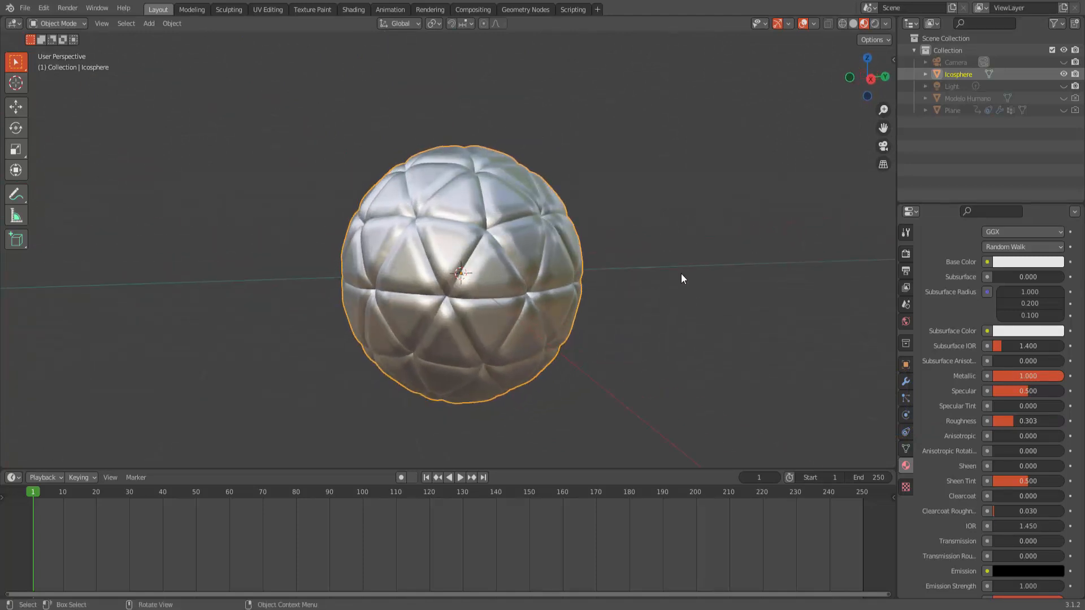